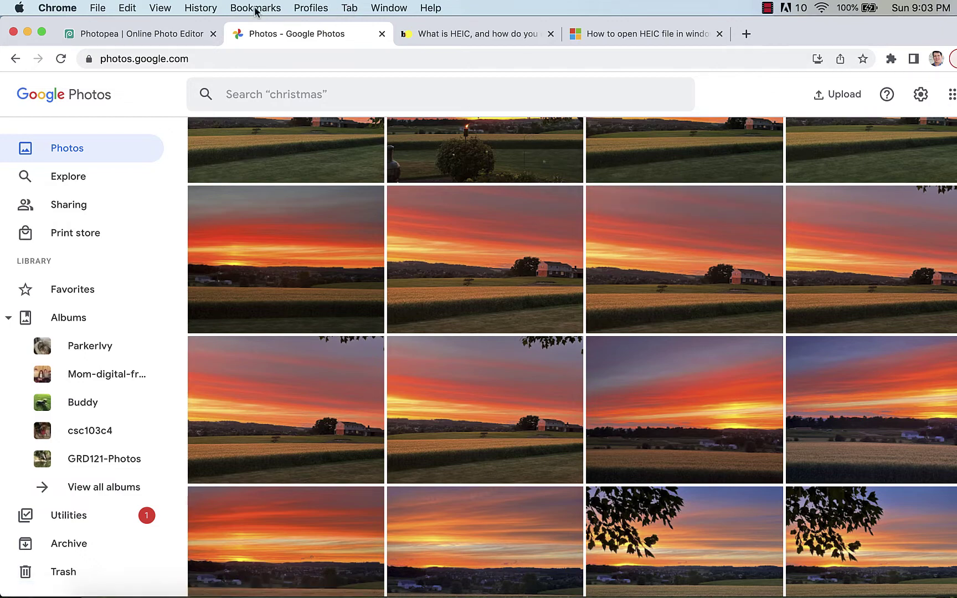
# Create a blank white 1280 × 720 New Project document in Photopea
pyautogui.click(187, 33)
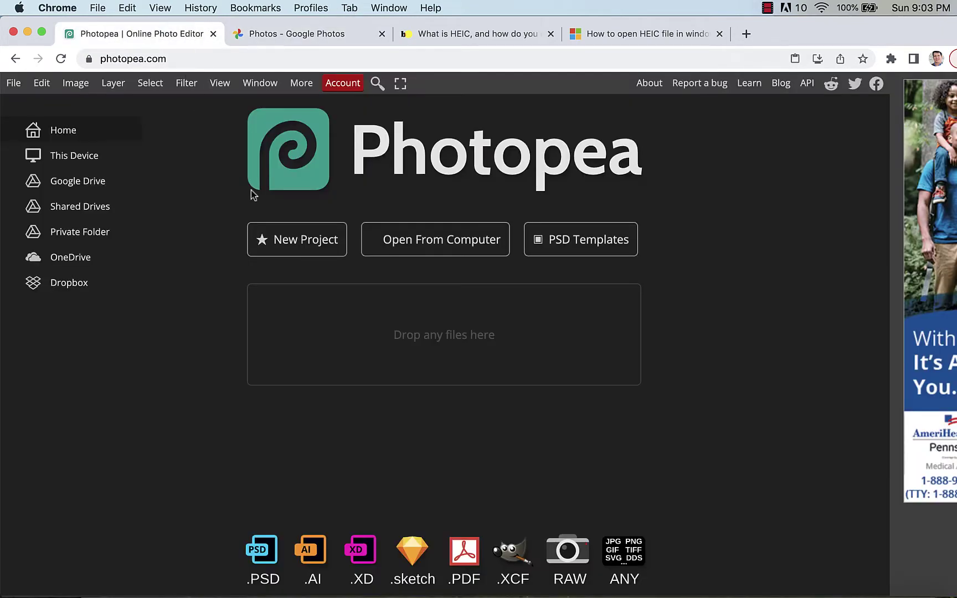
pyautogui.click(300, 244)
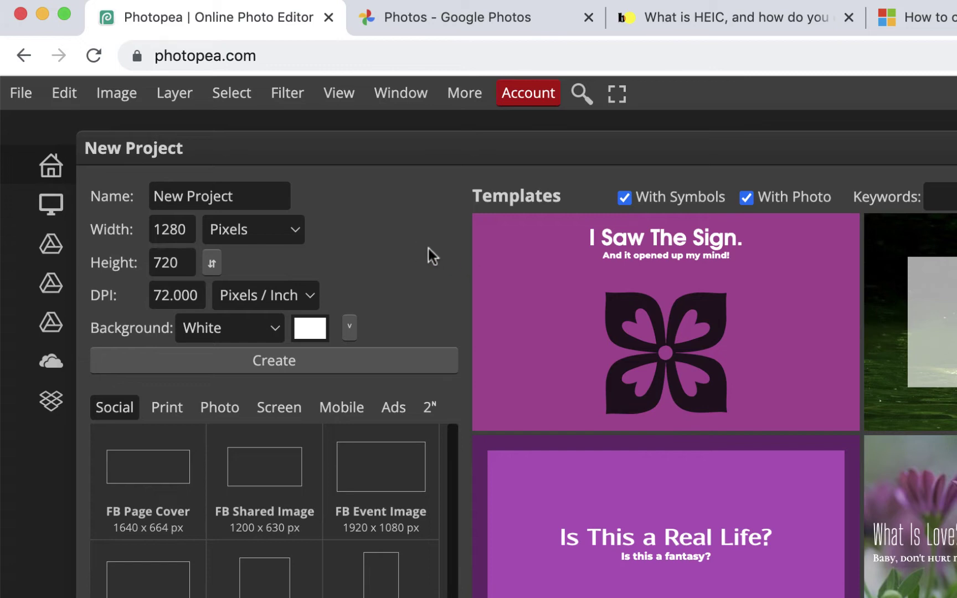
pyautogui.click(292, 360)
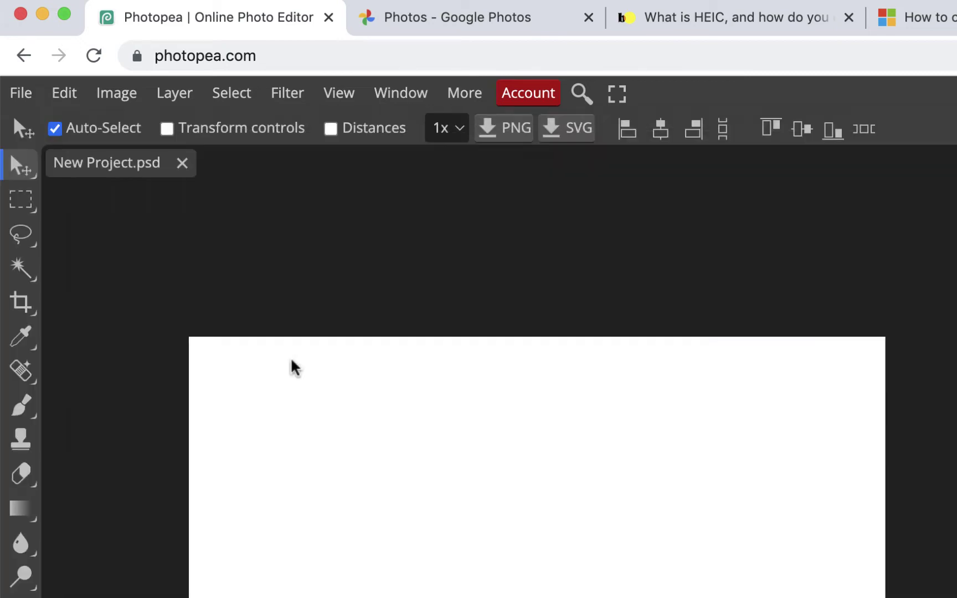
# Copy the farmhouse sunset photo from Google Photos, then return to the blank Photopea canvas
pyautogui.click(526, 10)
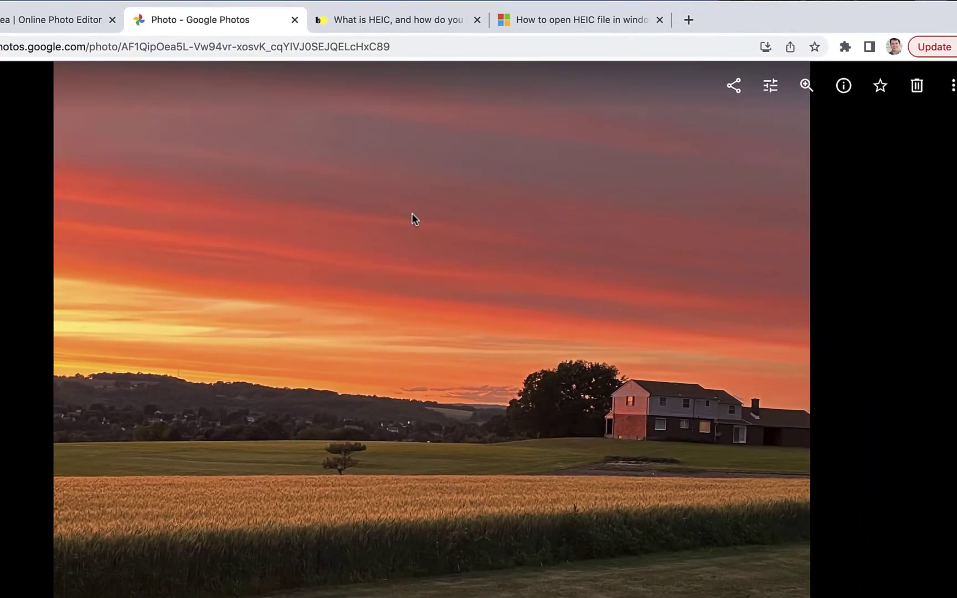
pyautogui.rightClick(363, 211)
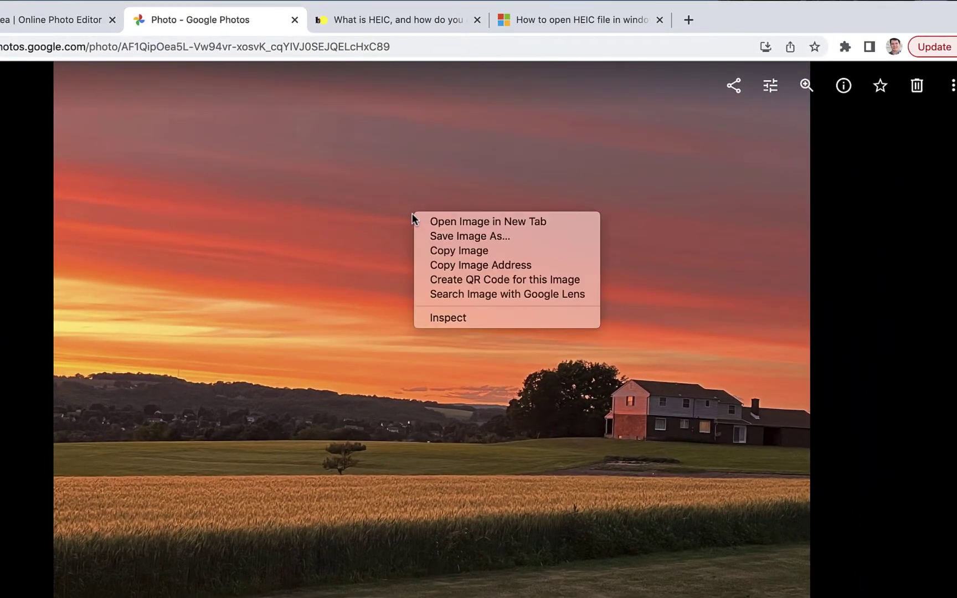
pyautogui.click(431, 253)
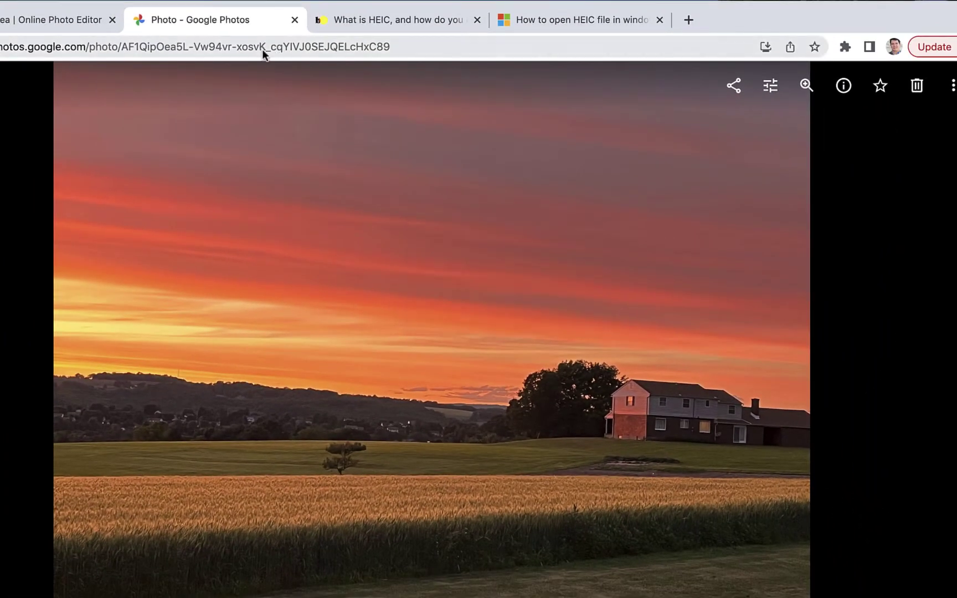
pyautogui.click(21, 20)
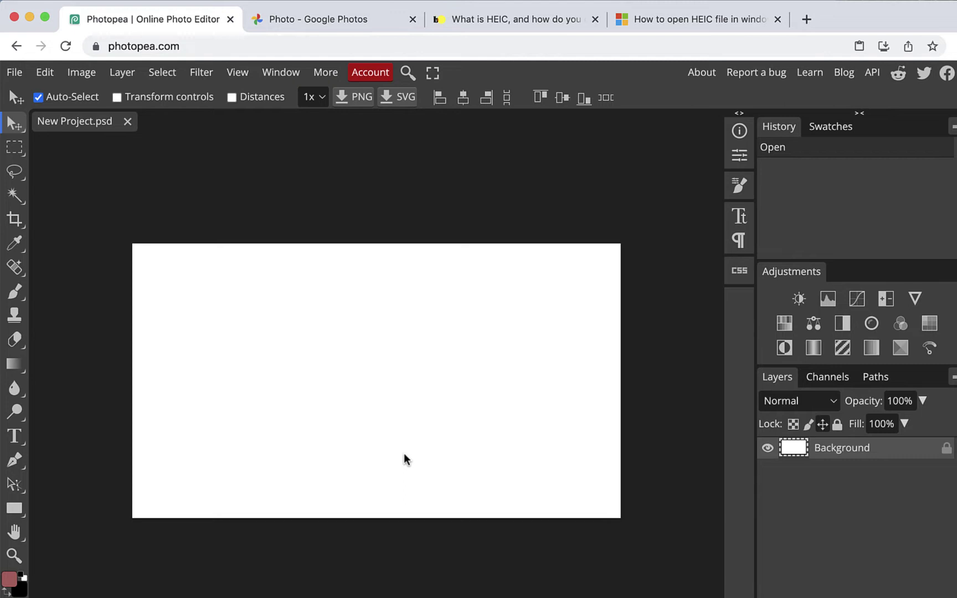
# Paste the sunset photo as Layer 1 and shrink it to about 66% × 59% with transform controls
pyautogui.press('super+v')
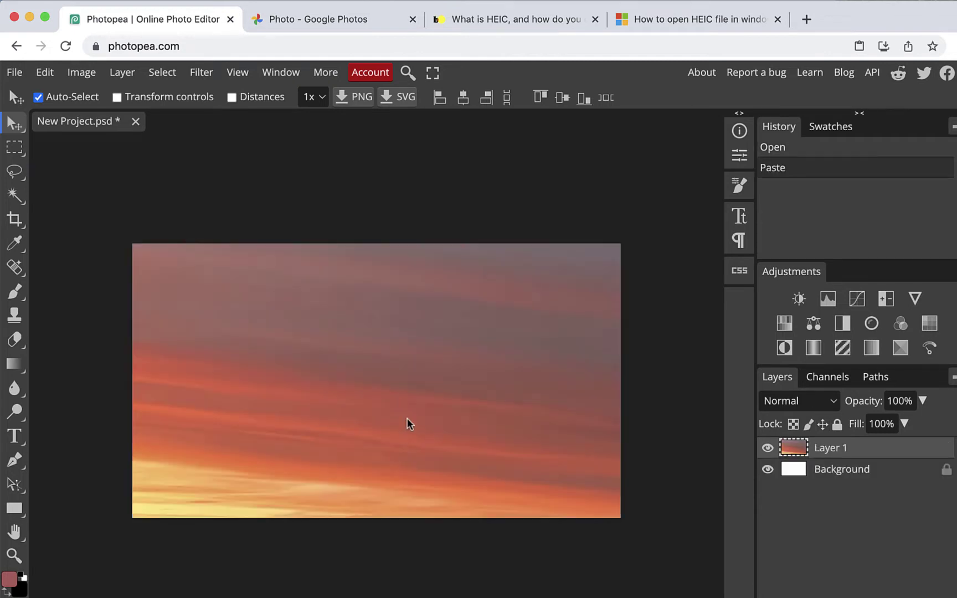
pyautogui.press('super+minus')
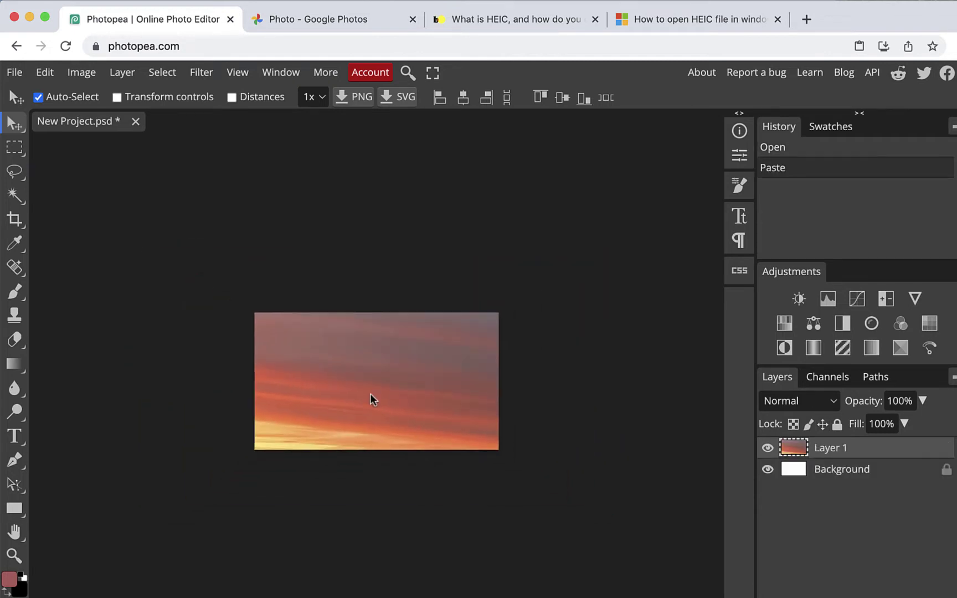
pyautogui.click(117, 97)
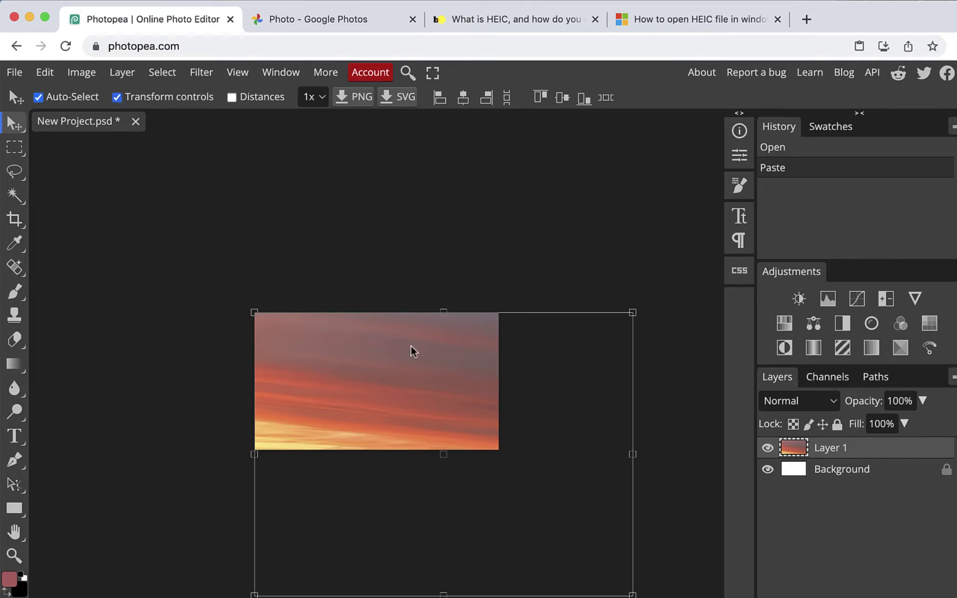
pyautogui.moveTo(632, 592); pyautogui.dragTo(501, 457)
pyautogui.moveTo(449, 404)
pyautogui.mouseDown()
pyautogui.moveTo(449, 412)
pyautogui.moveTo(446, 398)
pyautogui.mouseUp()
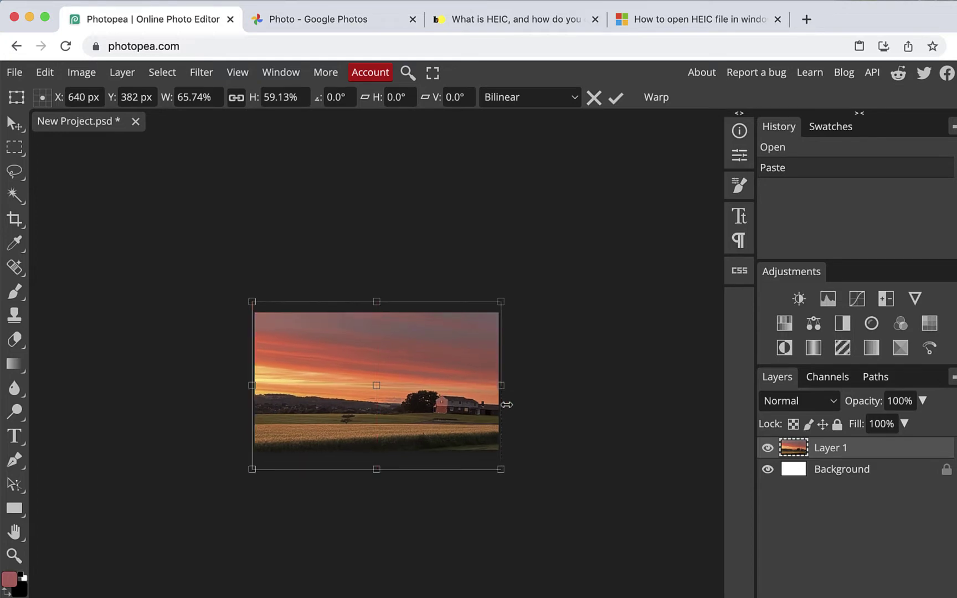
pyautogui.press('Return')
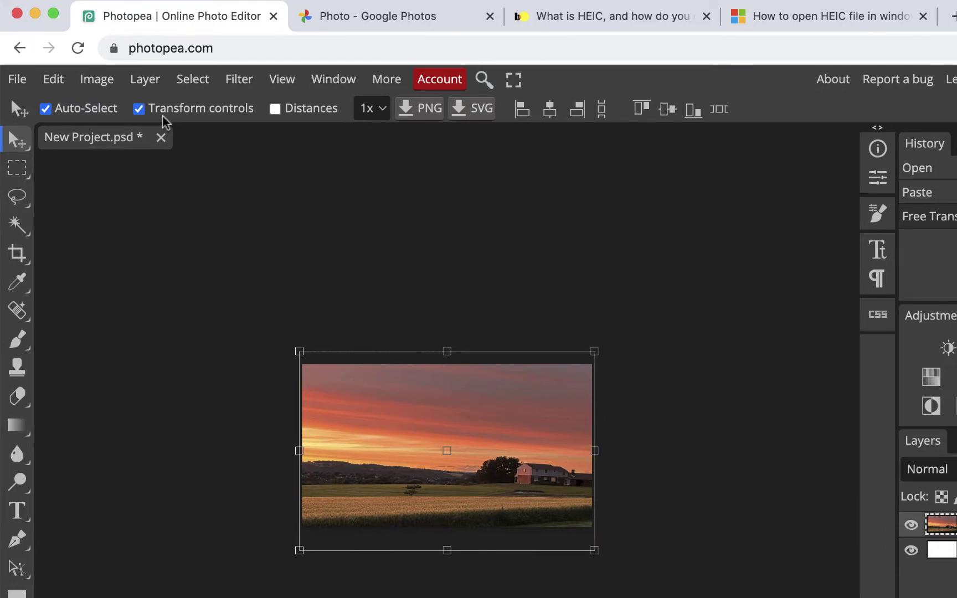
pyautogui.click(139, 110)
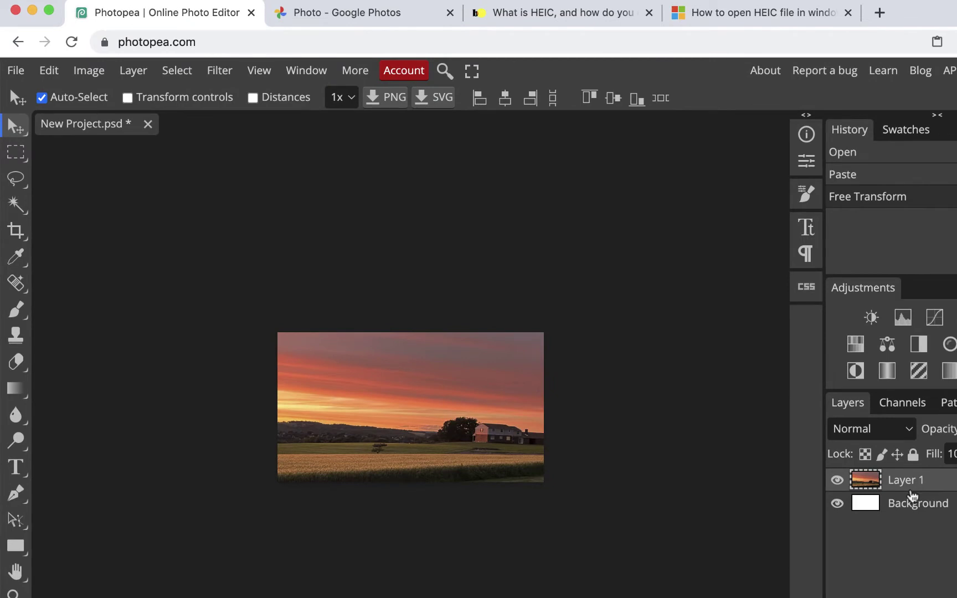
# Discard New Project.psd unsaved, copy the sunset photo again, and go back to Photopea's start page
pyautogui.click(148, 125)
pyautogui.click(741, 152)
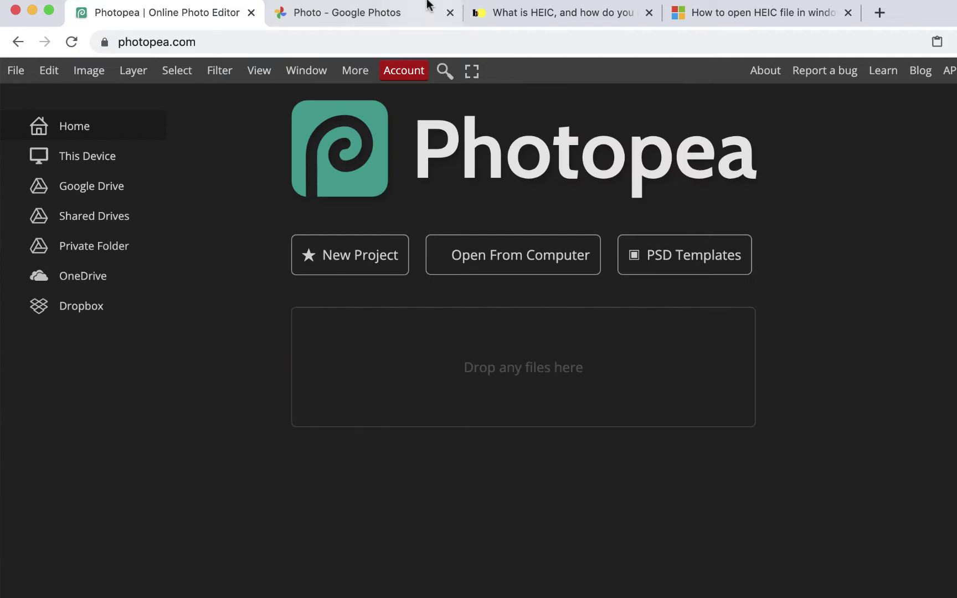
pyautogui.click(391, 14)
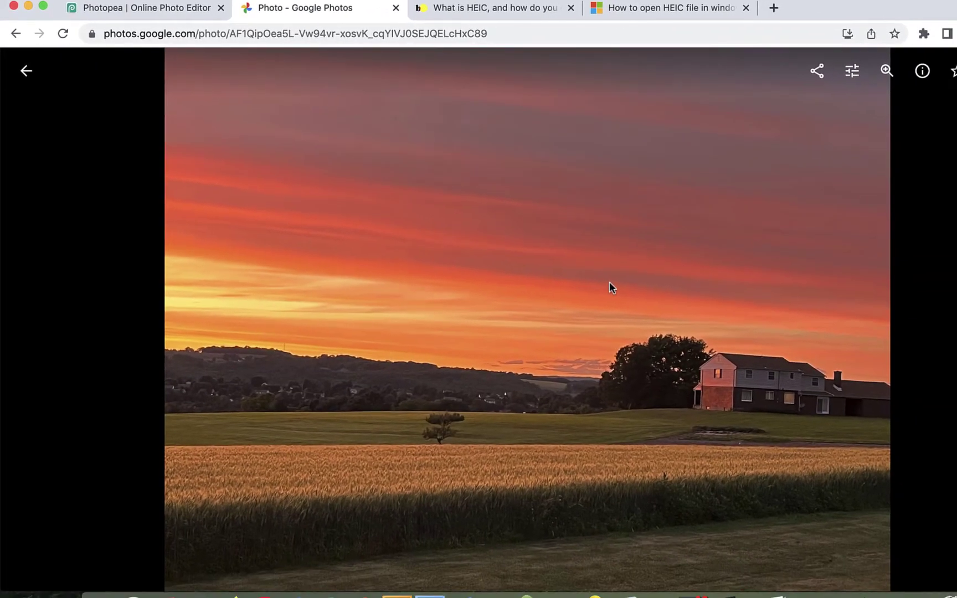
pyautogui.rightClick(609, 282)
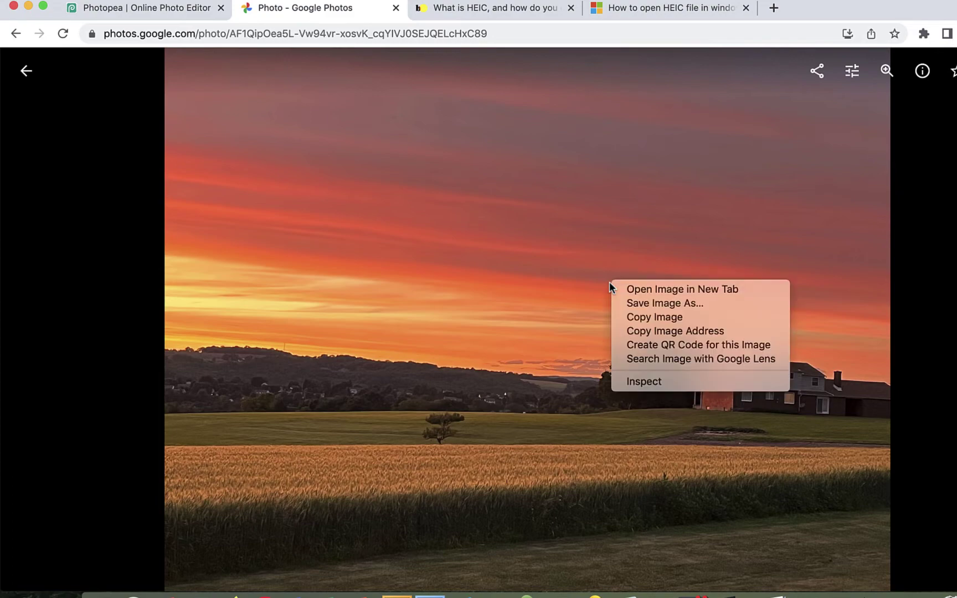
pyautogui.click(643, 318)
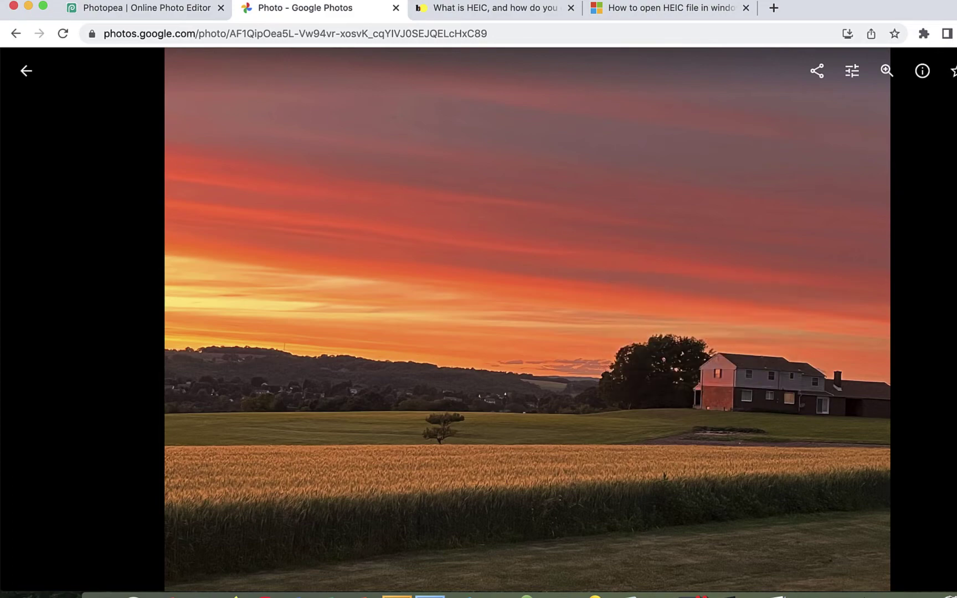
pyautogui.click(191, 9)
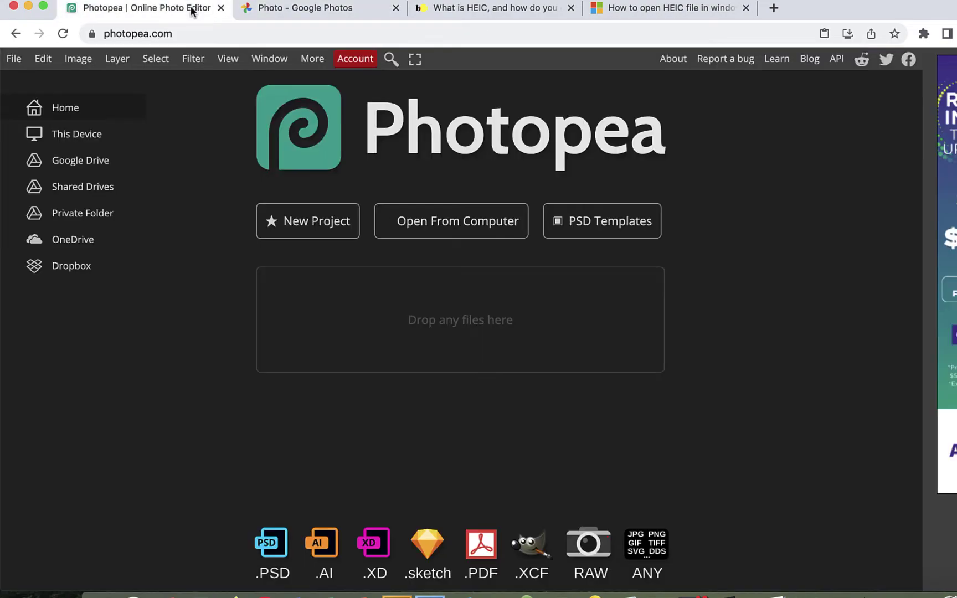
# Read the 1982 × 1486 new-project size and compute 1982 × 1486 = 2945252 in Calculator
pyautogui.click(314, 234)
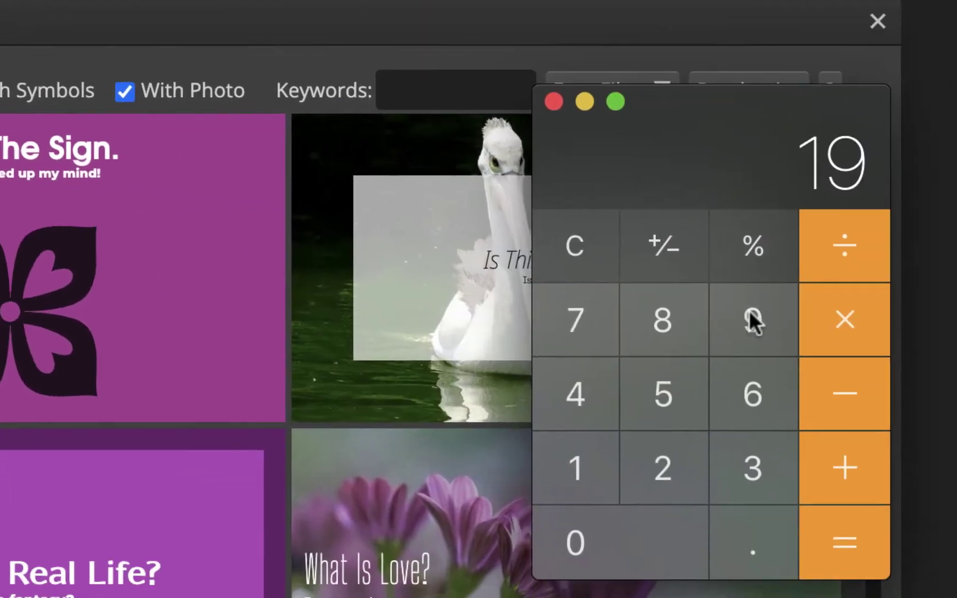
pyautogui.click(592, 308)
pyautogui.click(580, 450)
pyautogui.click(775, 305)
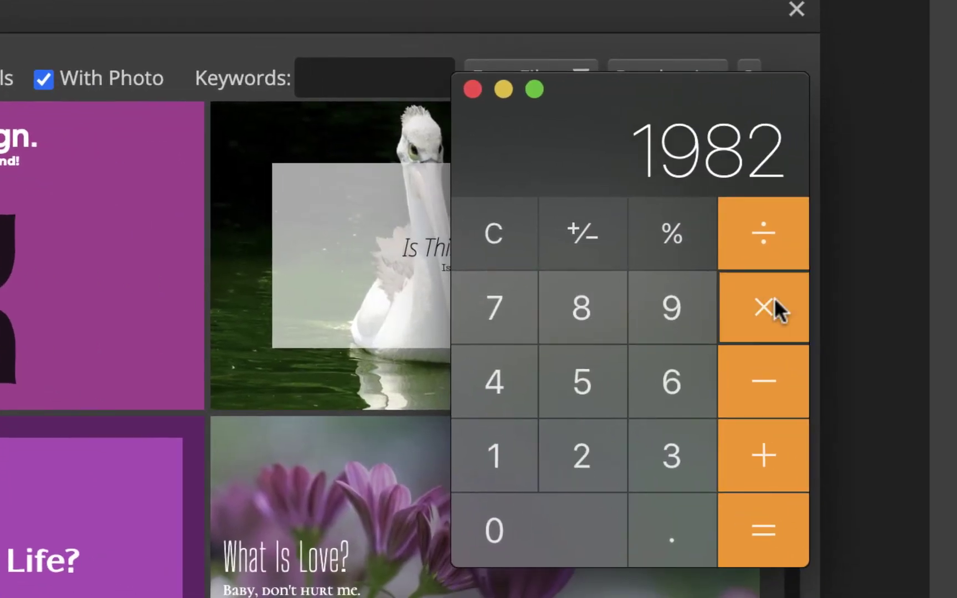
pyautogui.click(497, 453)
pyautogui.click(499, 386)
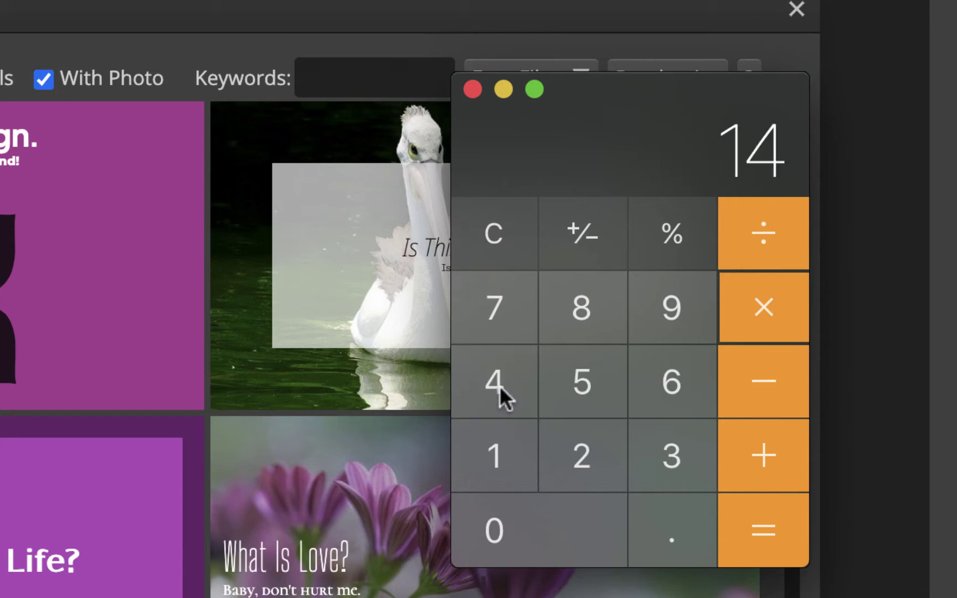
pyautogui.click(588, 309)
pyautogui.click(671, 381)
pyautogui.click(766, 531)
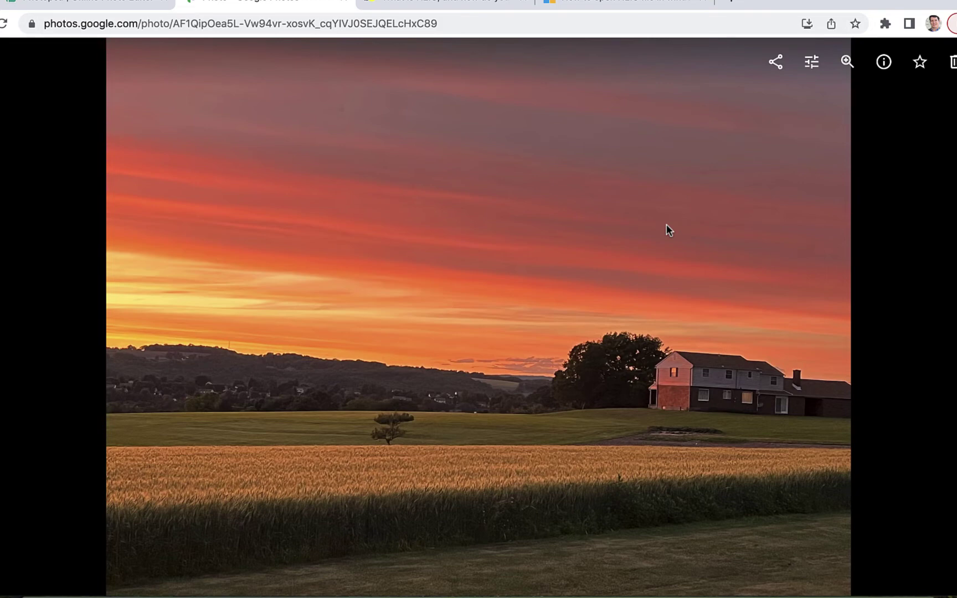
# Save the sunset photo to the Desktop as IMG_9639.jpg using Save Image As
pyautogui.rightClick(662, 187)
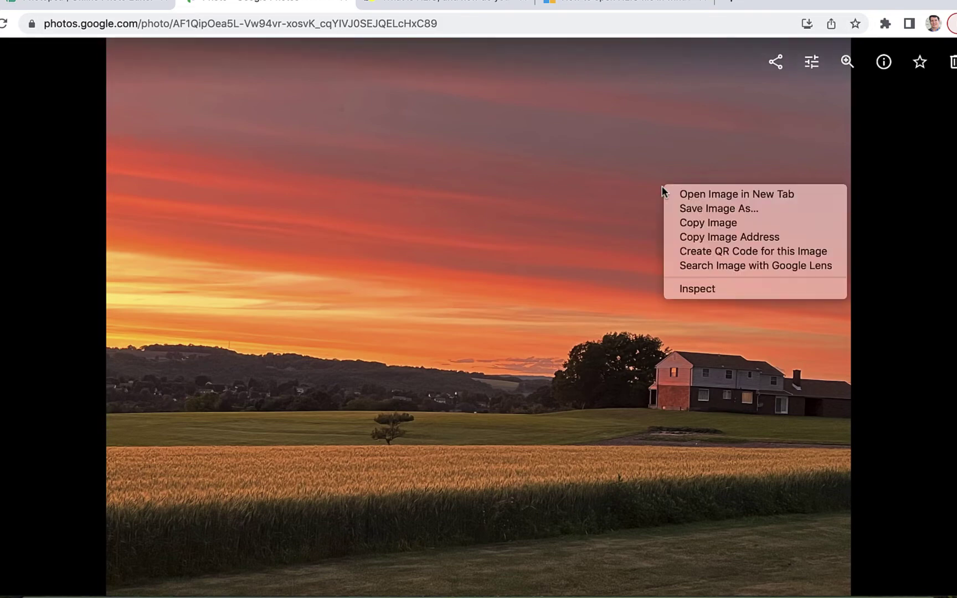
pyautogui.click(699, 214)
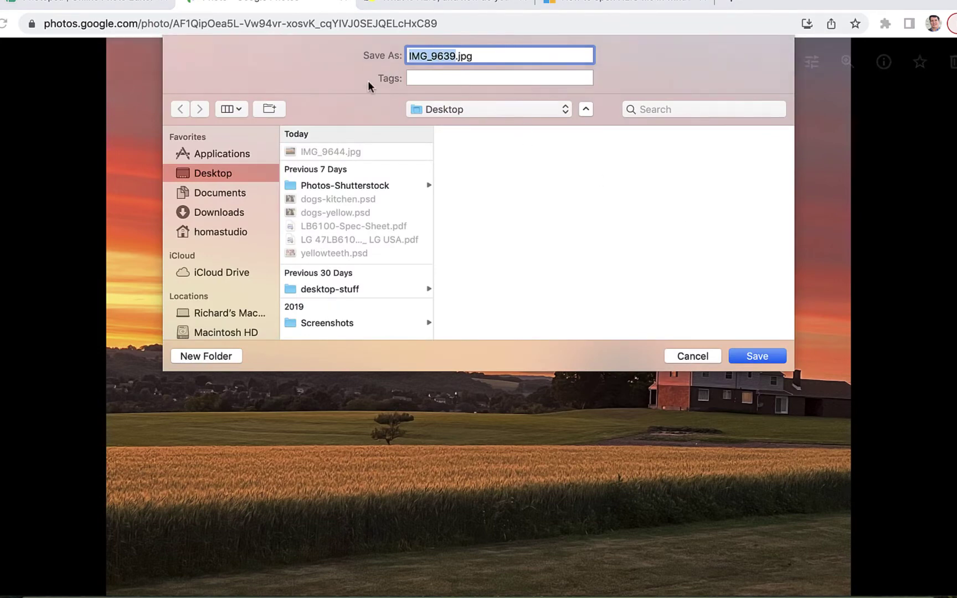
pyautogui.click(735, 356)
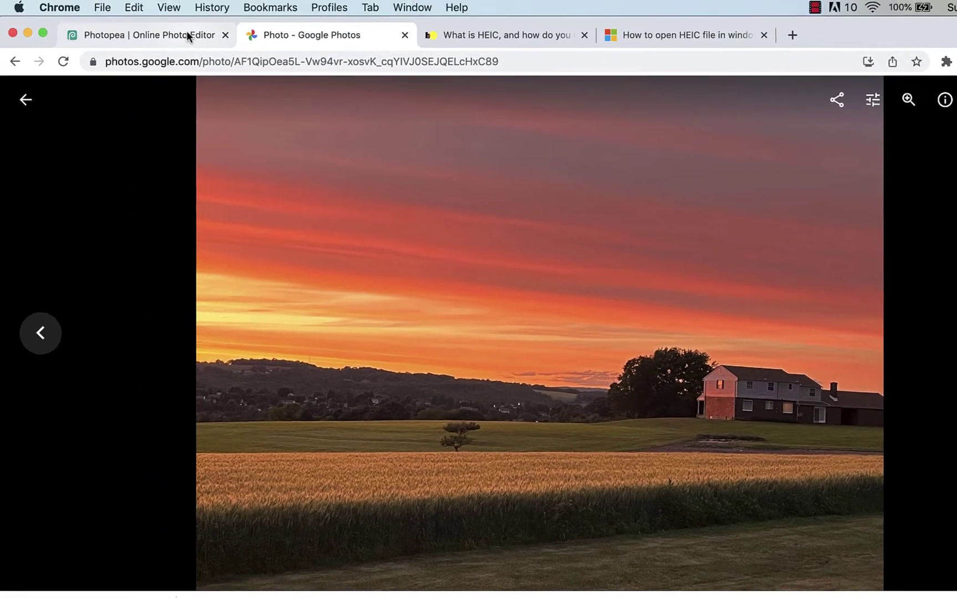
# Open the Desktop file IMG_9639.jpg in Photopea
pyautogui.click(146, 9)
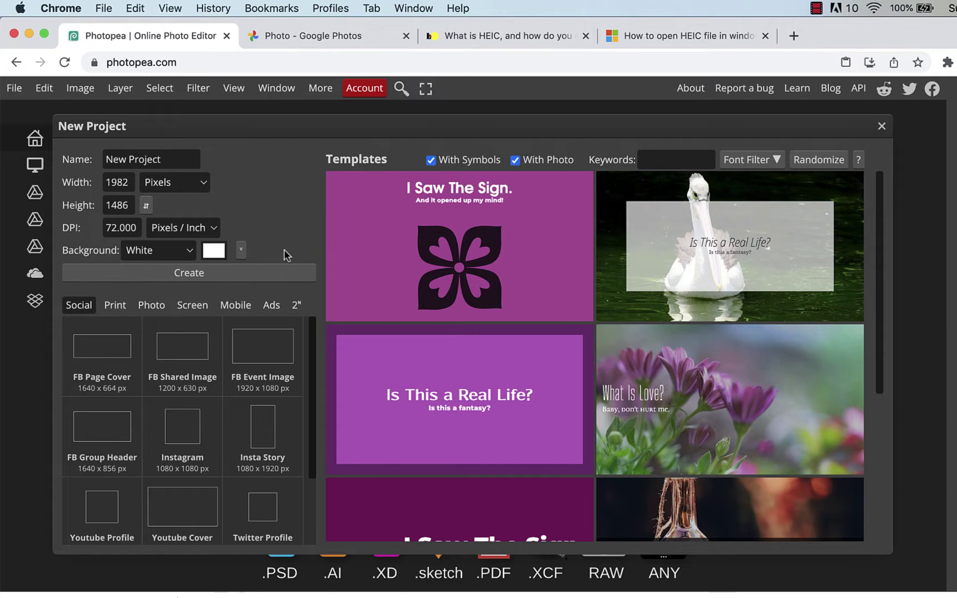
pyautogui.click(881, 127)
pyautogui.click(14, 88)
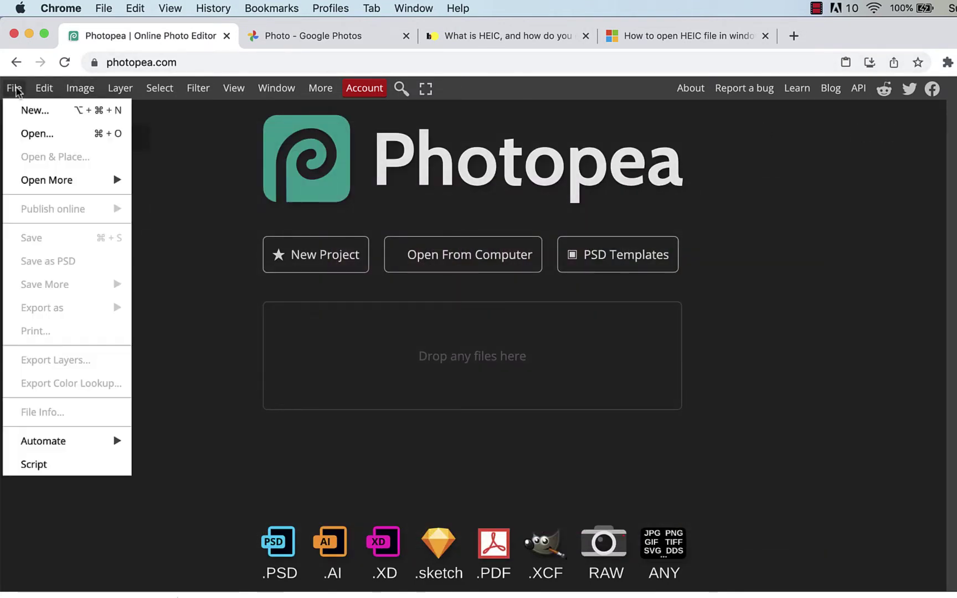
pyautogui.click(26, 135)
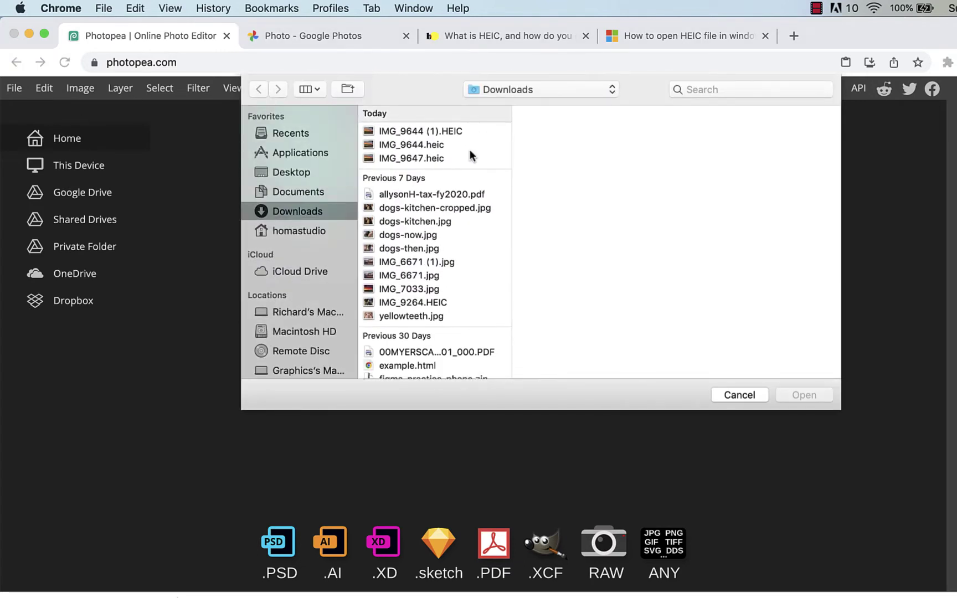
pyautogui.click(301, 172)
pyautogui.click(435, 132)
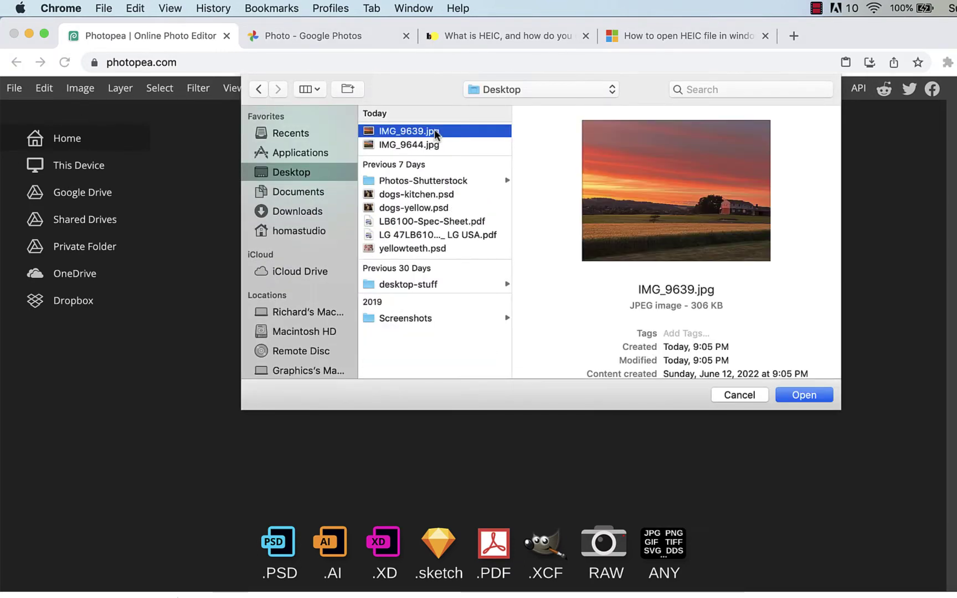
pyautogui.scroll(-3, 739, 333)
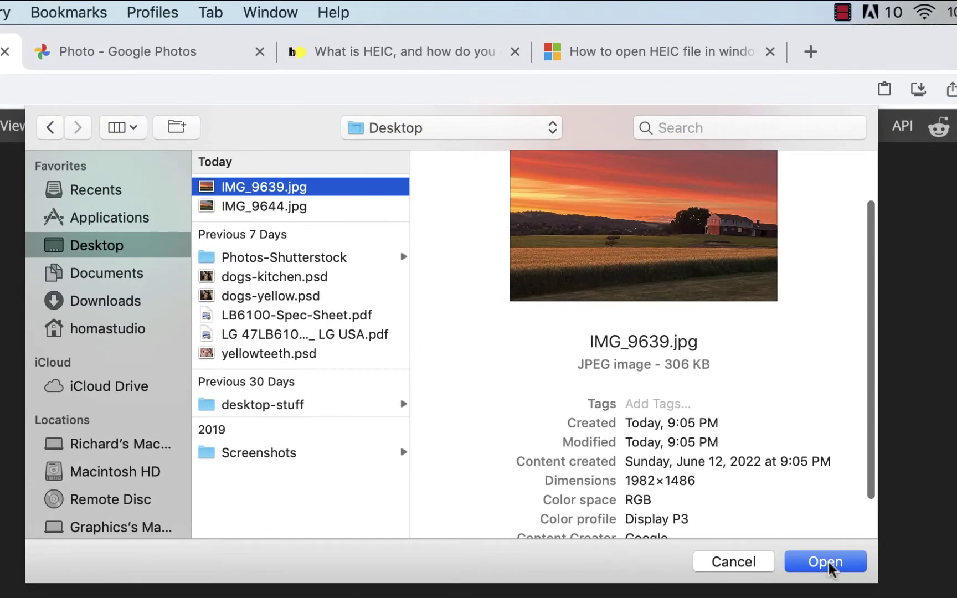
pyautogui.click(806, 459)
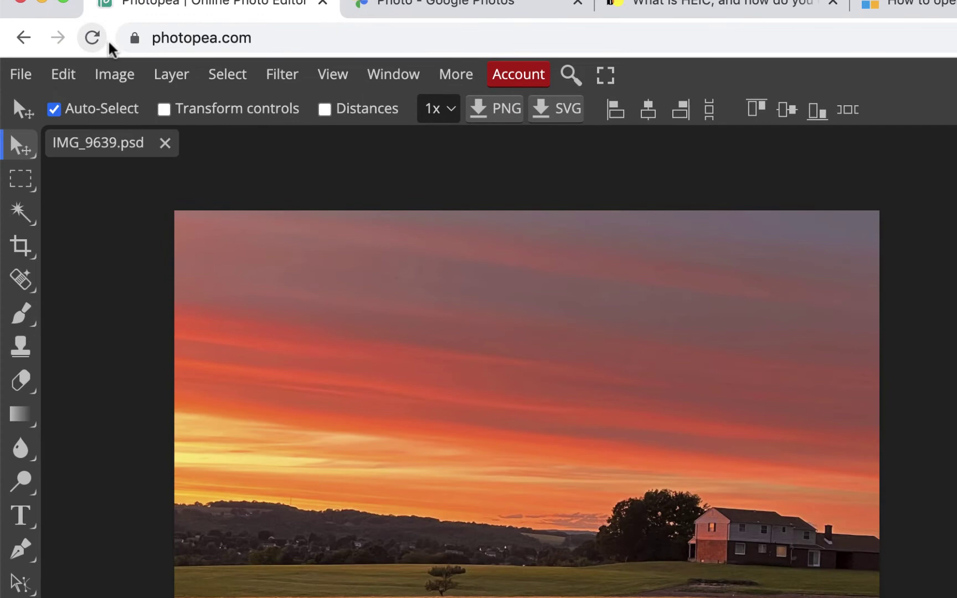
# Confirm in Image Size that it is only 1982 × 1486 px, then return to Google Photos
pyautogui.click(120, 75)
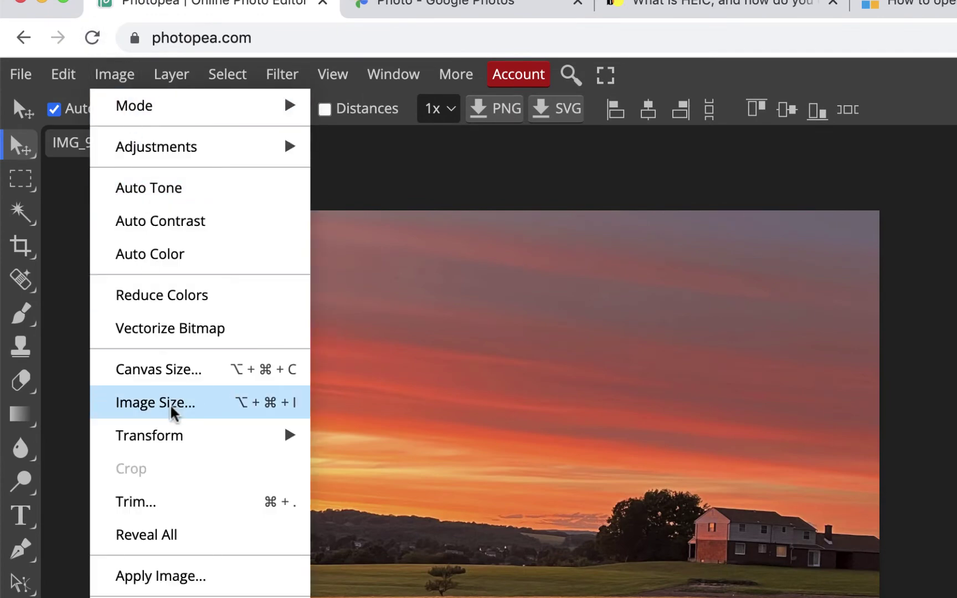
pyautogui.click(155, 403)
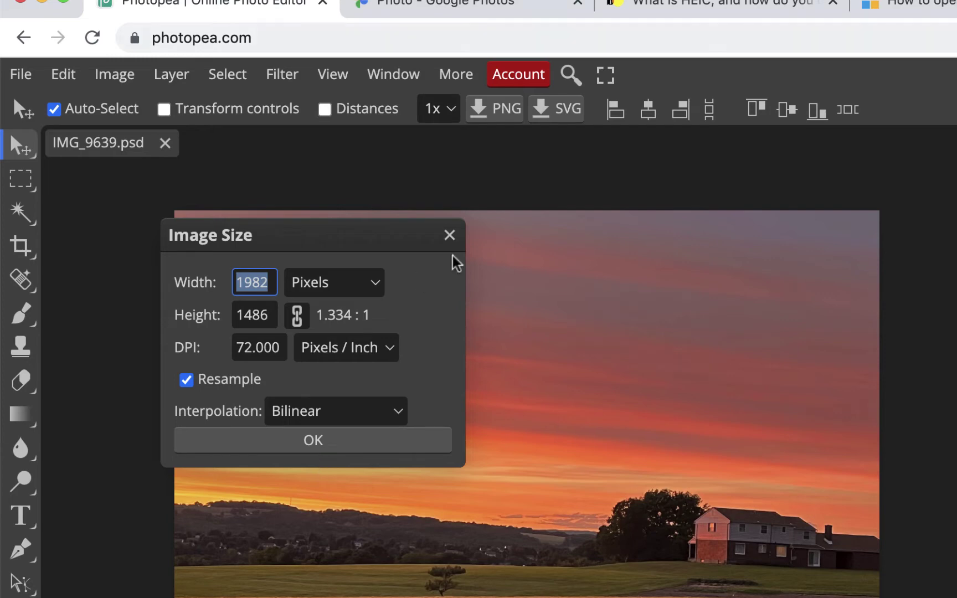
pyautogui.click(455, 238)
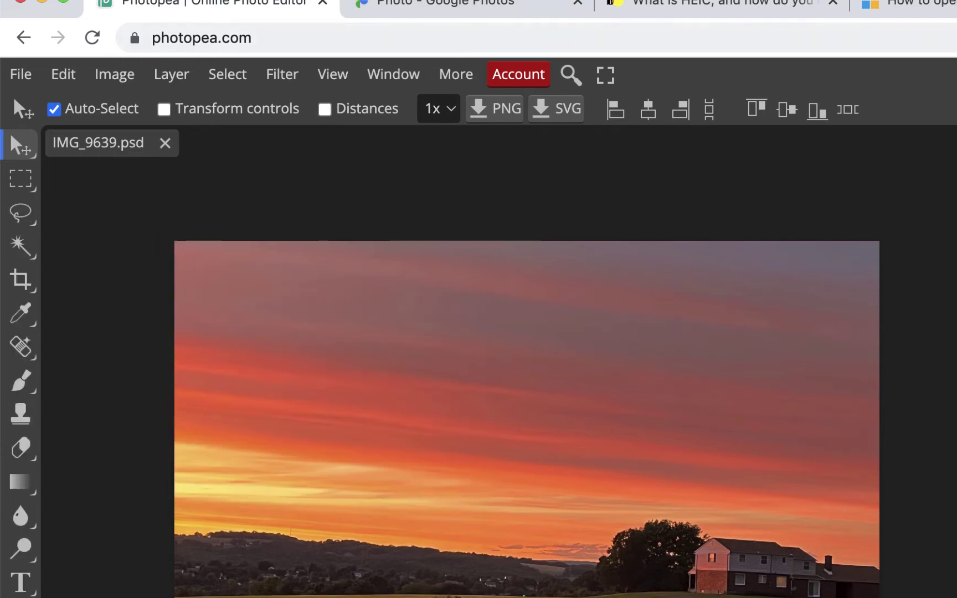
pyautogui.click(514, 4)
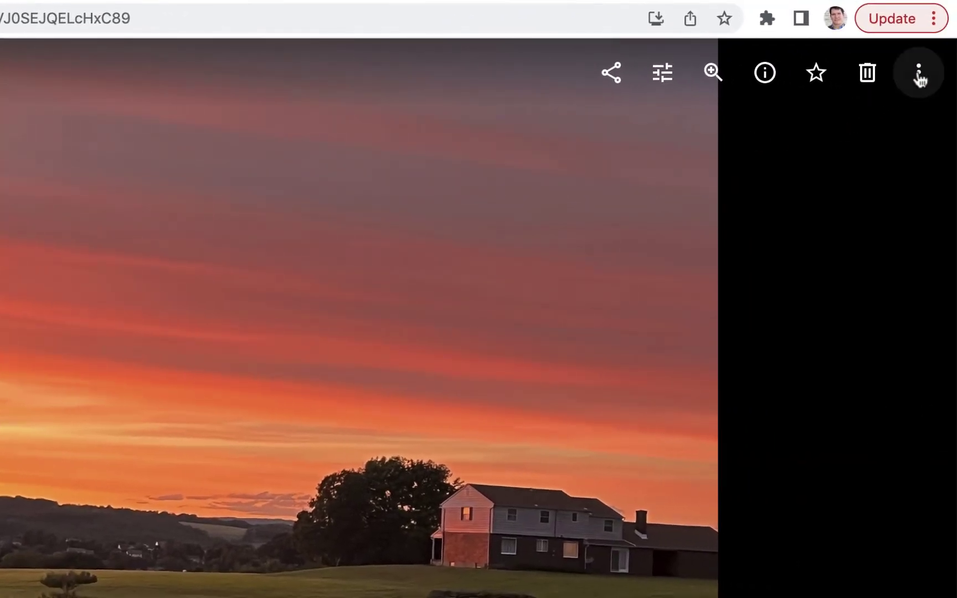
# Download the original IMG_9639.HEIC from the photo's More options menu
pyautogui.click(922, 73)
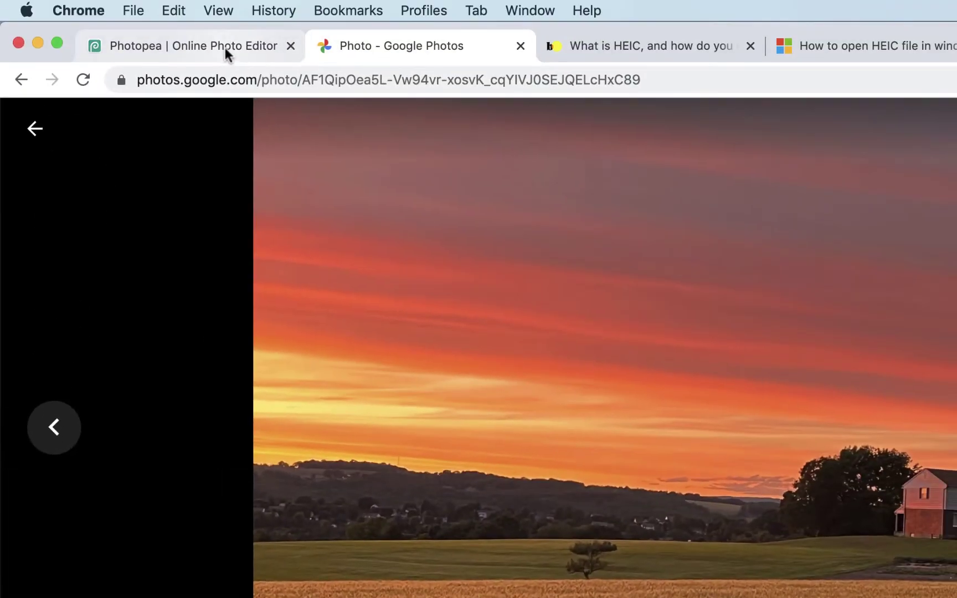
# Close IMG_9639.psd, try opening Downloads/IMG_9639.HEIC (rejected as unknown format), and view the HEIC article
pyautogui.click(226, 49)
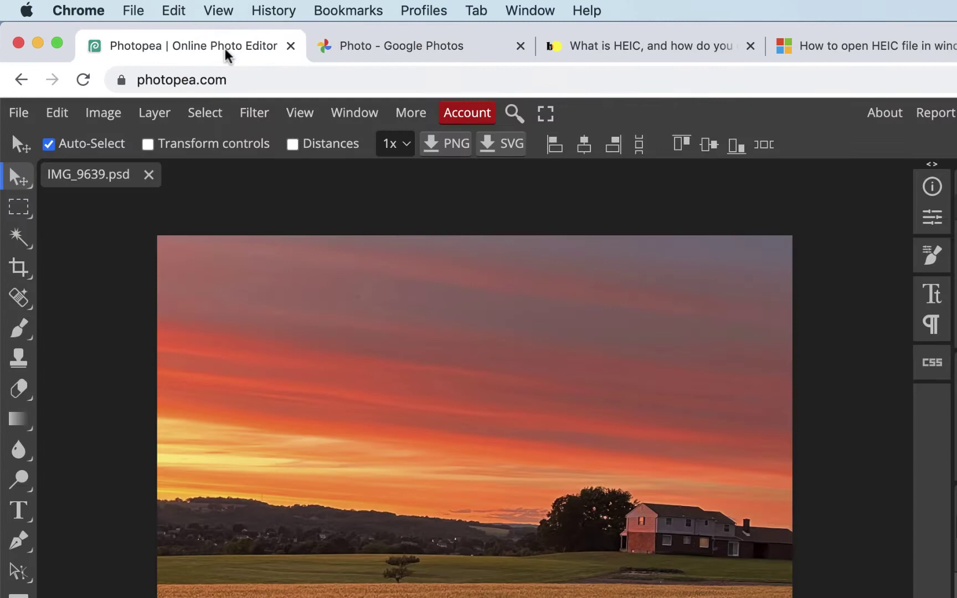
pyautogui.click(150, 175)
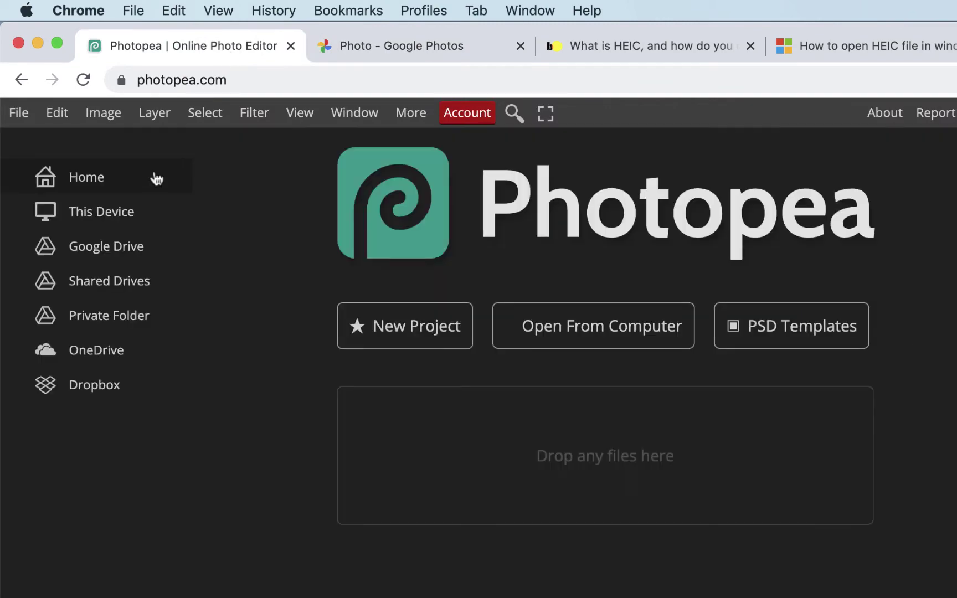
pyautogui.click(16, 112)
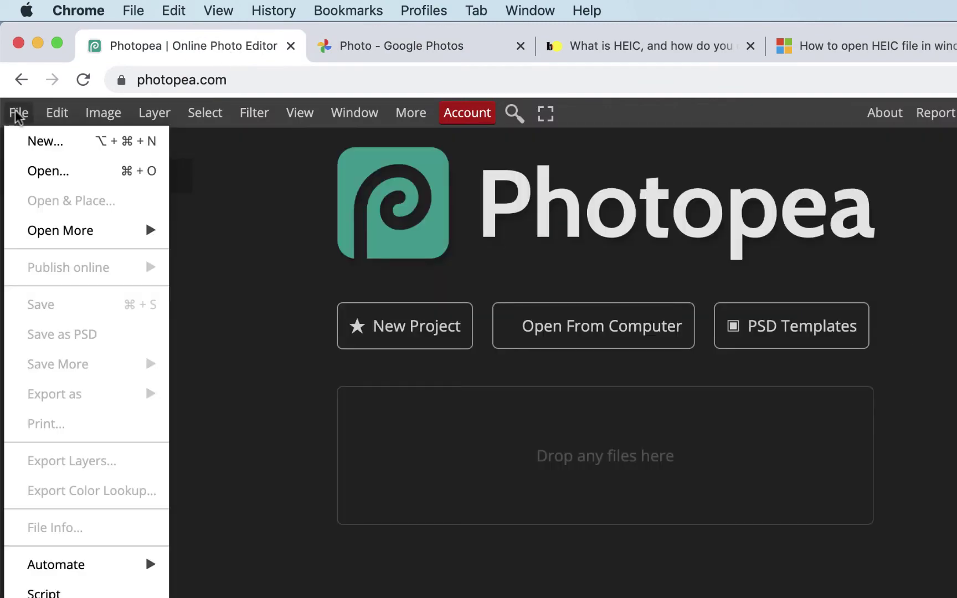
pyautogui.click(56, 172)
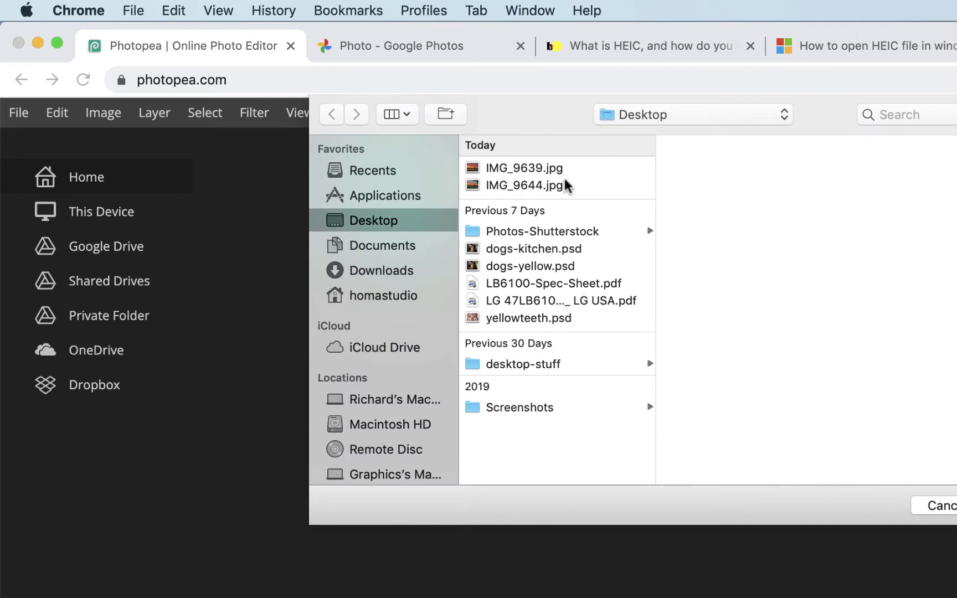
pyautogui.click(408, 273)
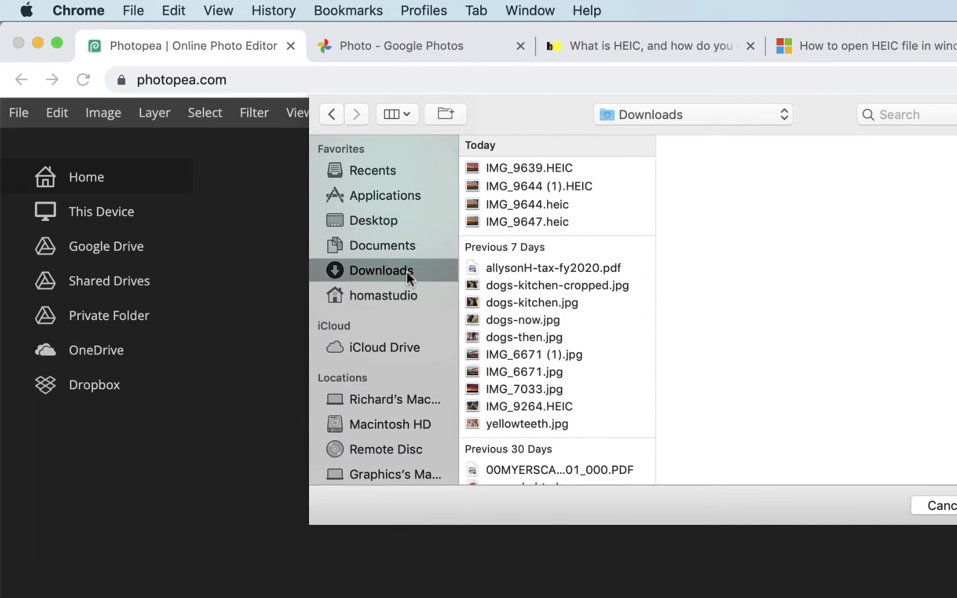
pyautogui.click(526, 167)
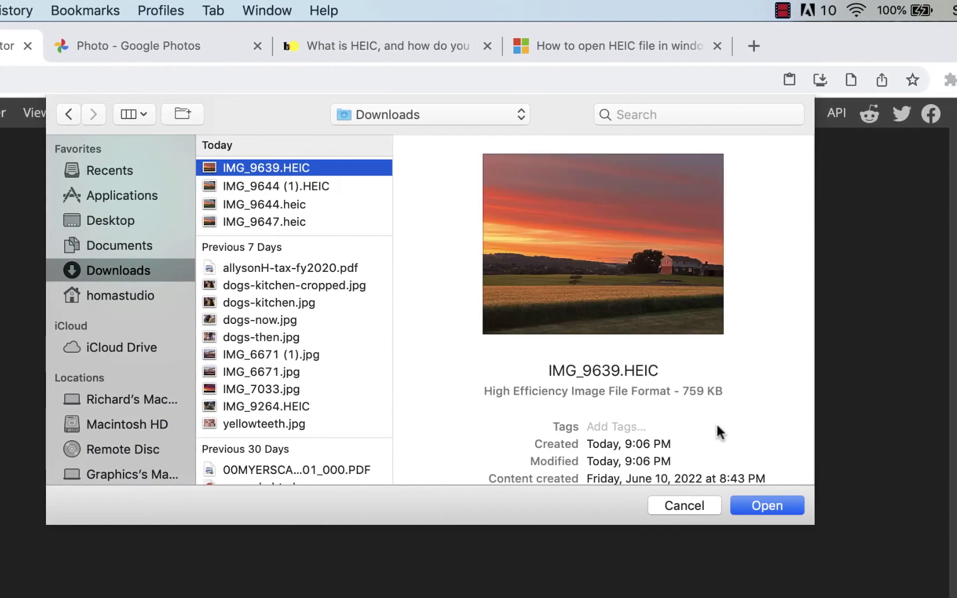
pyautogui.click(770, 506)
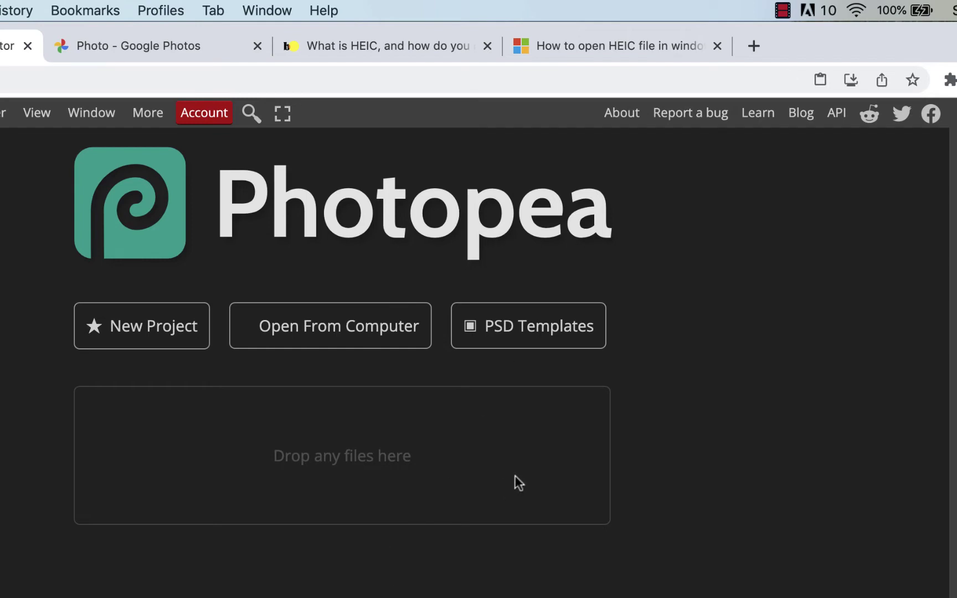
pyautogui.click(453, 44)
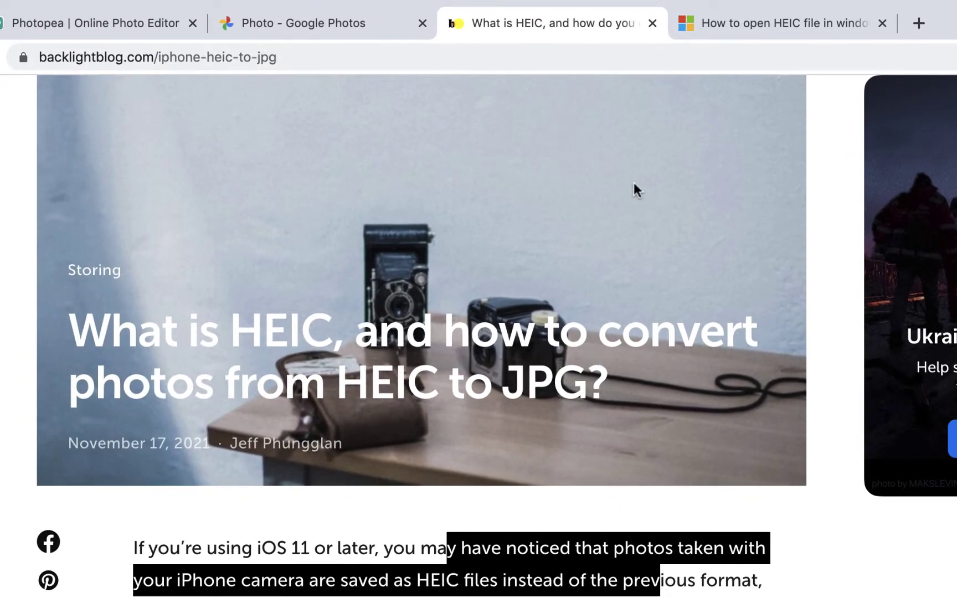
# Read through the Microsoft Community 'How to open HEIC file in windows' answers, then scroll back up
pyautogui.click(794, 26)
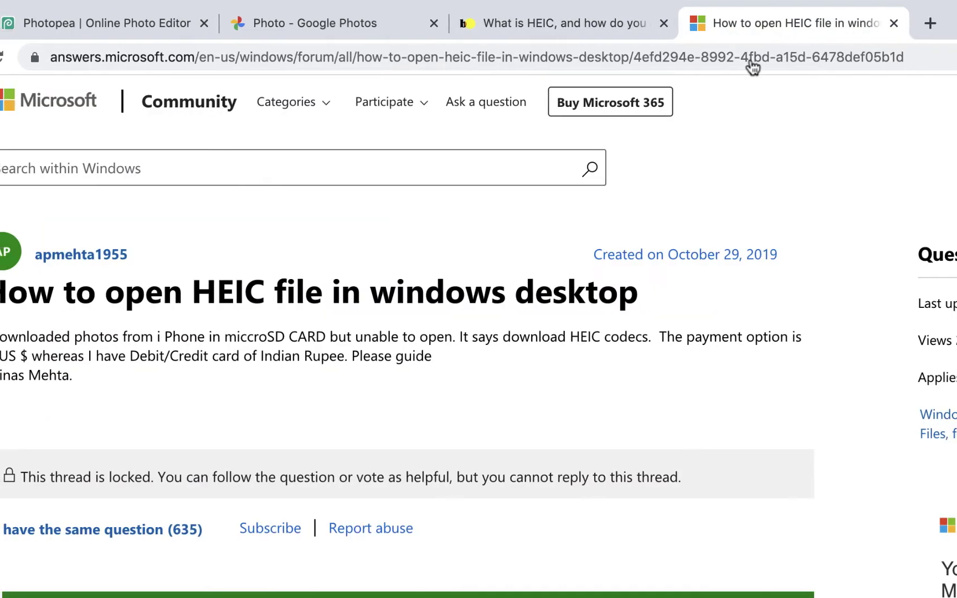
pyautogui.scroll(-3, 603, 302)
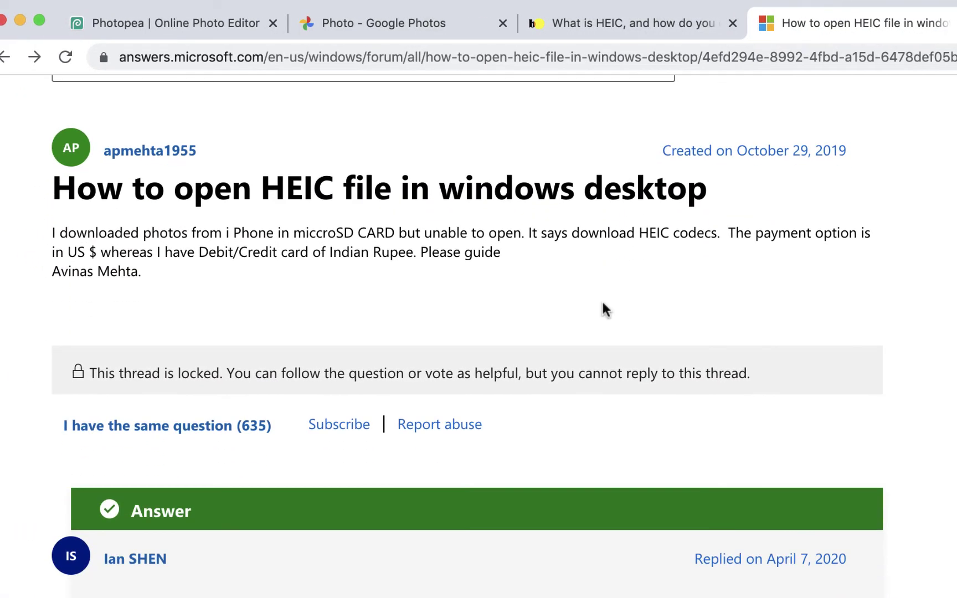
pyautogui.scroll(-10, 601, 315)
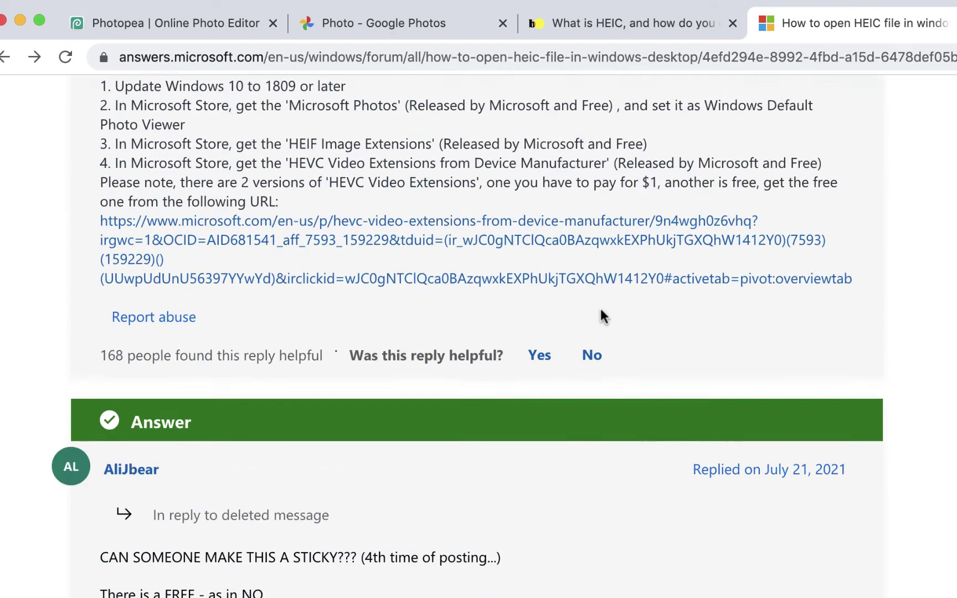
pyautogui.scroll(-3, 604, 316)
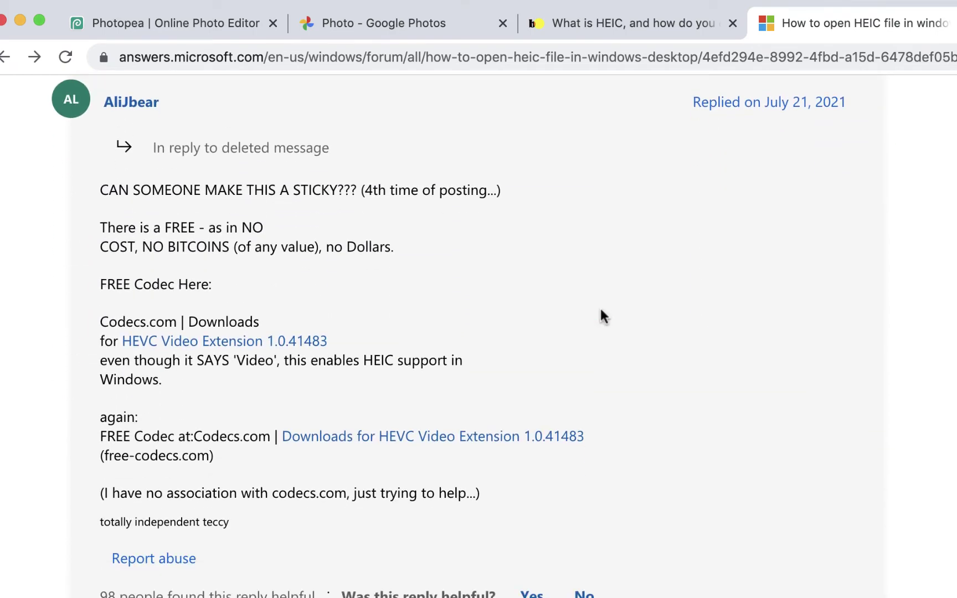
pyautogui.scroll(10, 600, 310)
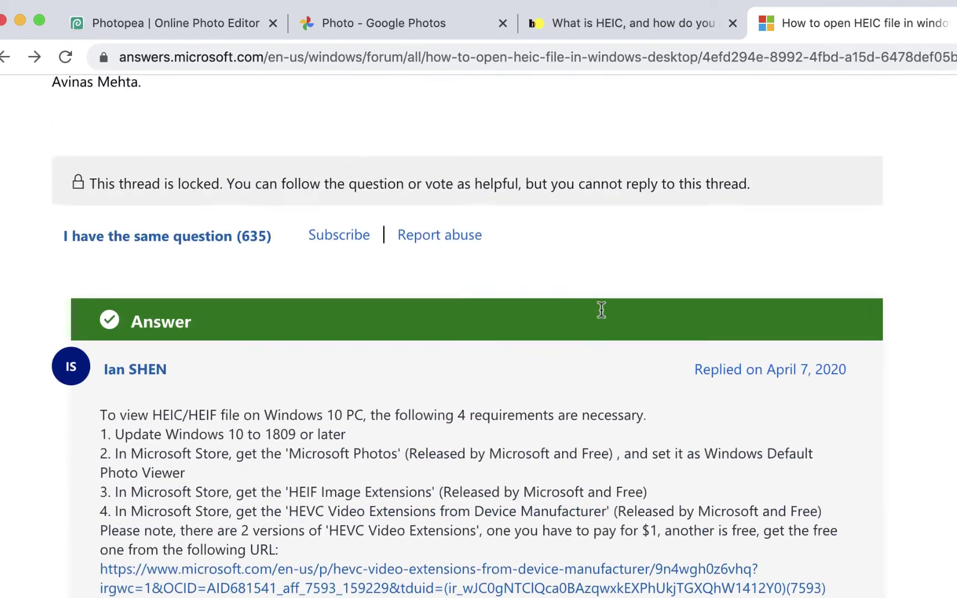
pyautogui.scroll(5, 601, 310)
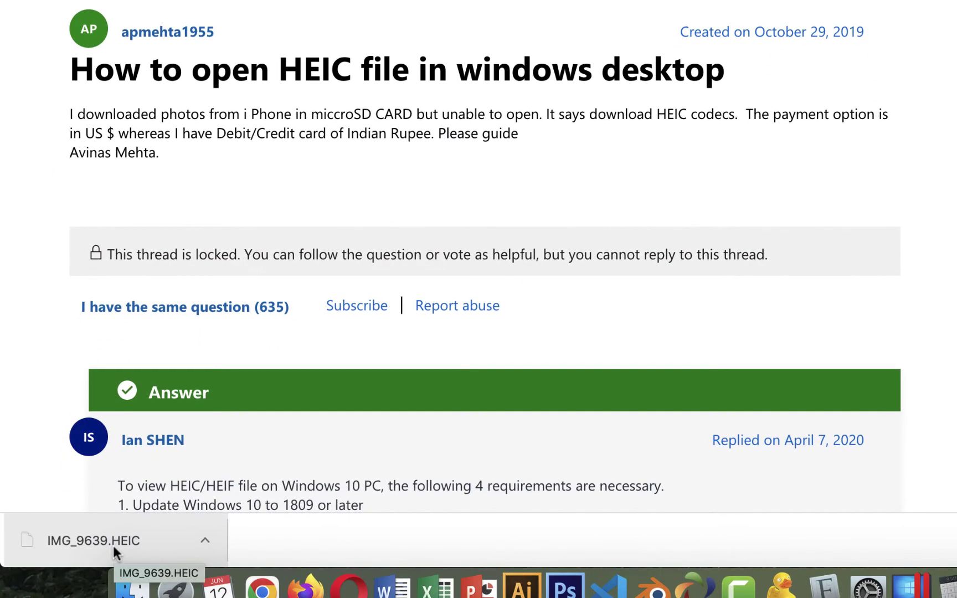
# Open IMG_9639.HEIC in Preview and export it to the Desktop as JPEG, replacing IMG_9639.jpg
pyautogui.click(113, 546)
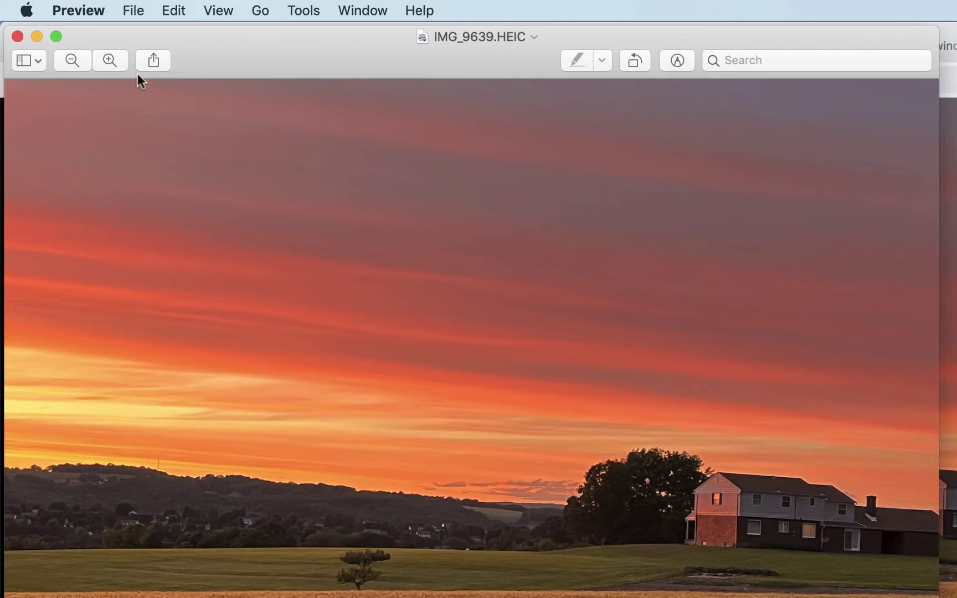
pyautogui.click(133, 11)
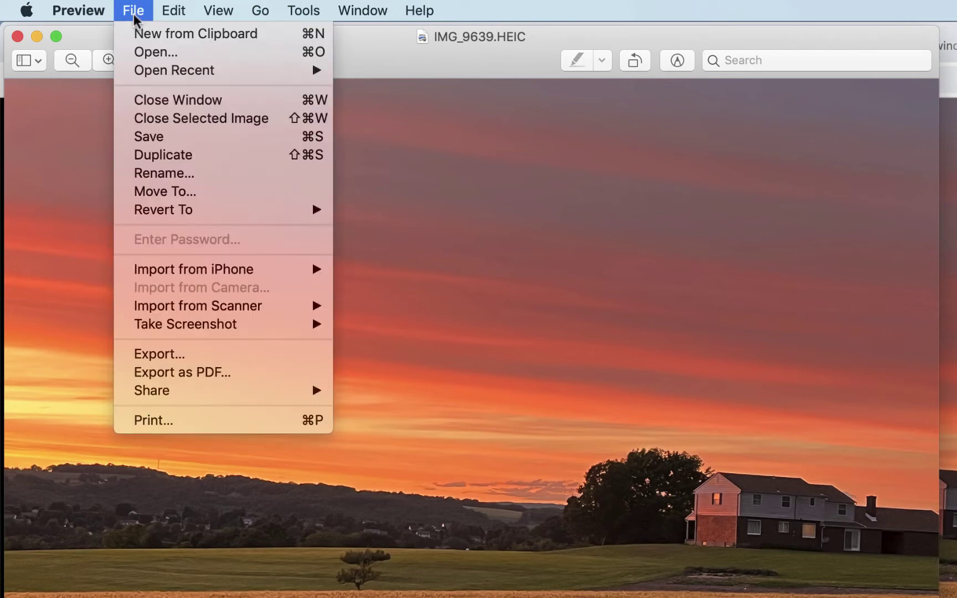
pyautogui.click(178, 357)
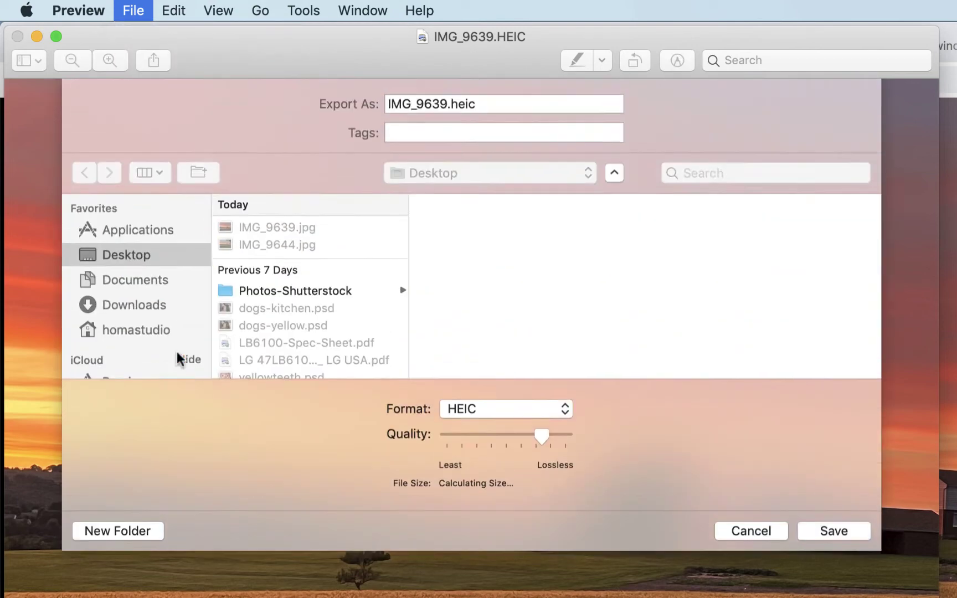
pyautogui.click(545, 411)
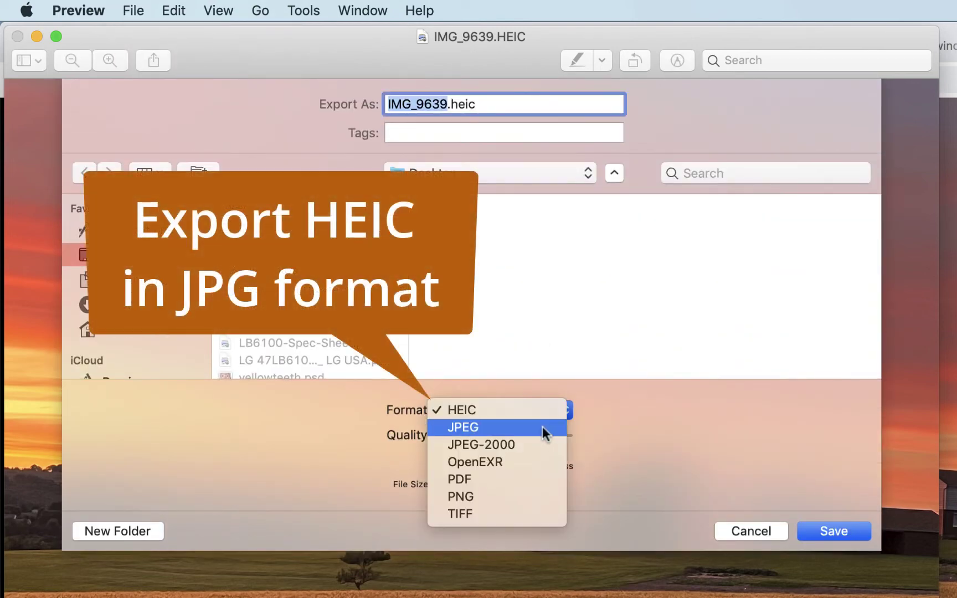
pyautogui.click(542, 427)
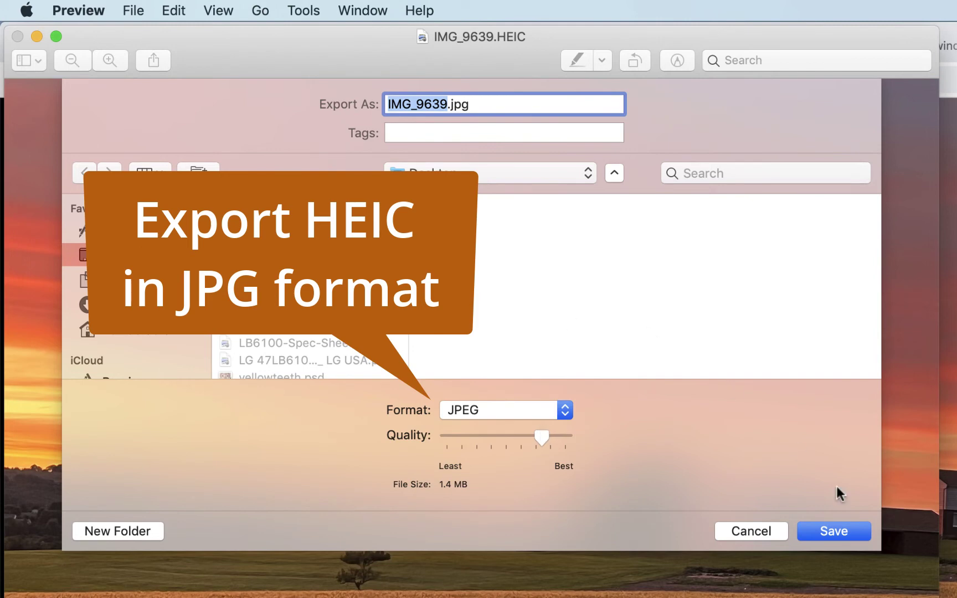
pyautogui.click(850, 533)
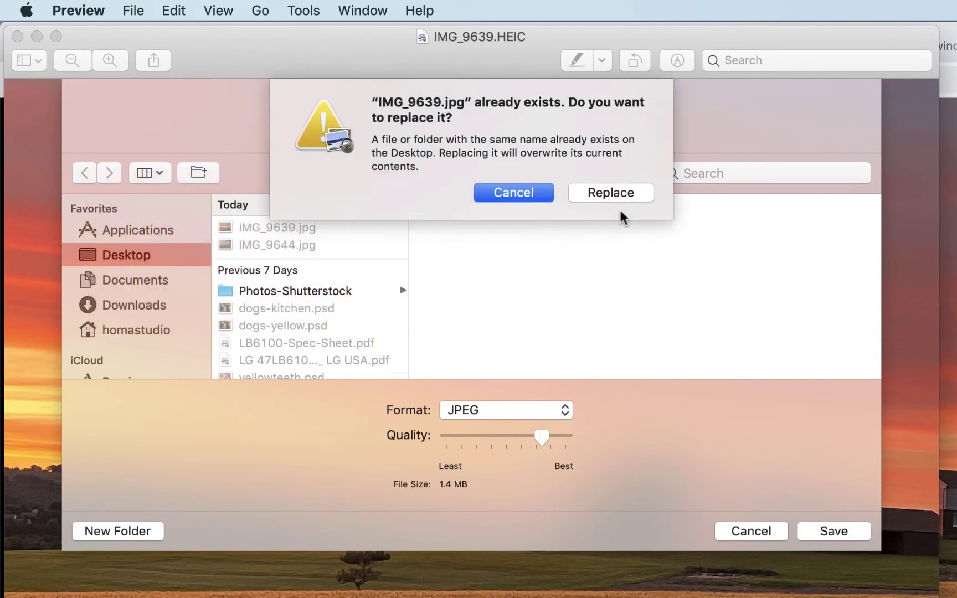
pyautogui.click(611, 193)
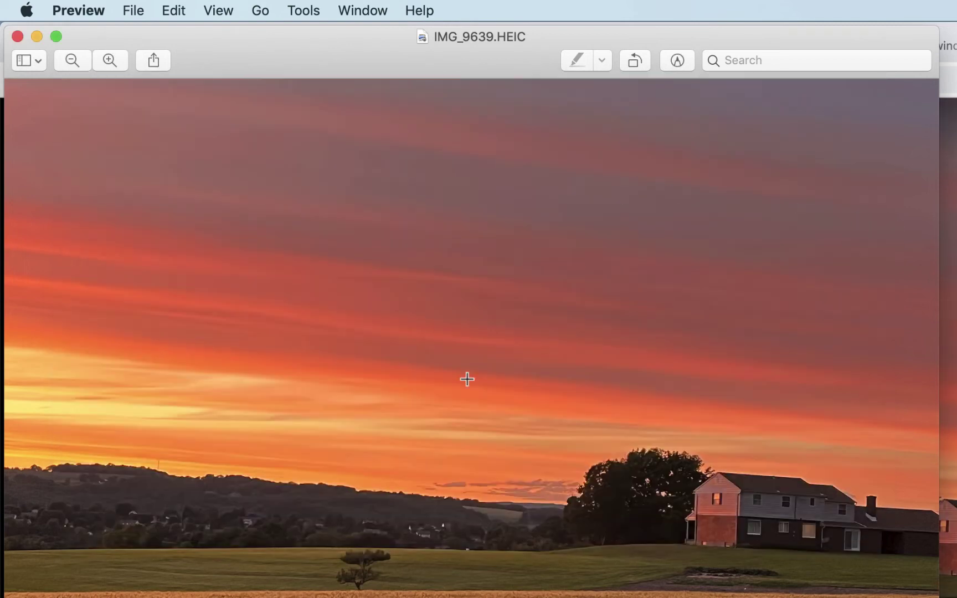
pyautogui.moveTo(311, 64); pyautogui.dragTo(617, 99)
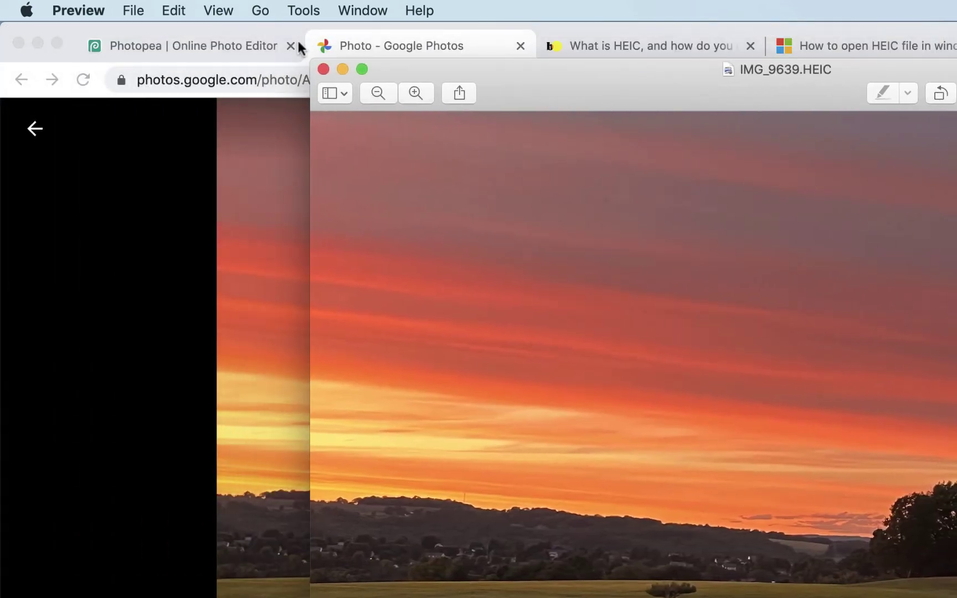
pyautogui.click(182, 38)
pyautogui.click(21, 116)
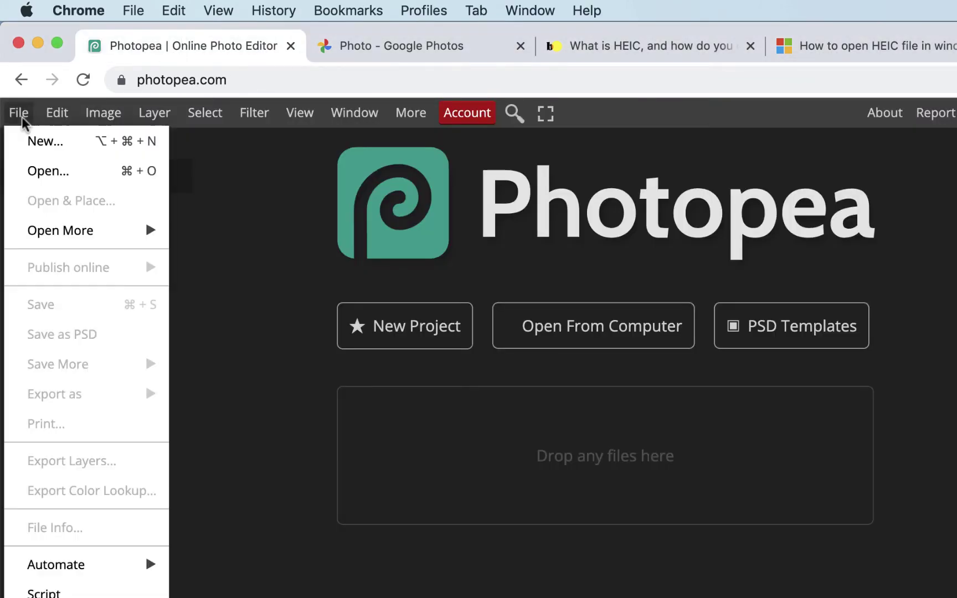
pyautogui.click(34, 171)
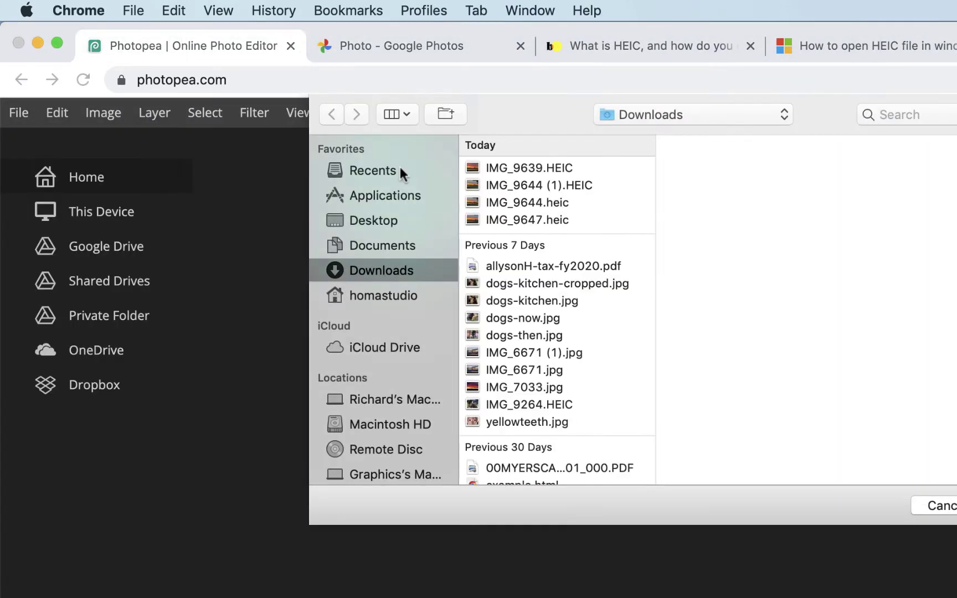
pyautogui.click(384, 220)
pyautogui.click(566, 169)
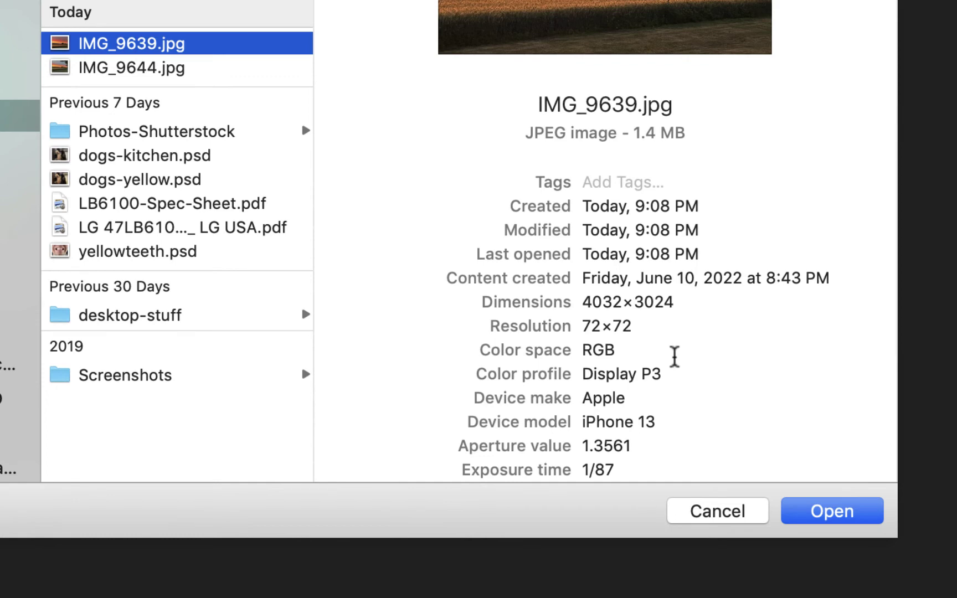
pyautogui.click(839, 511)
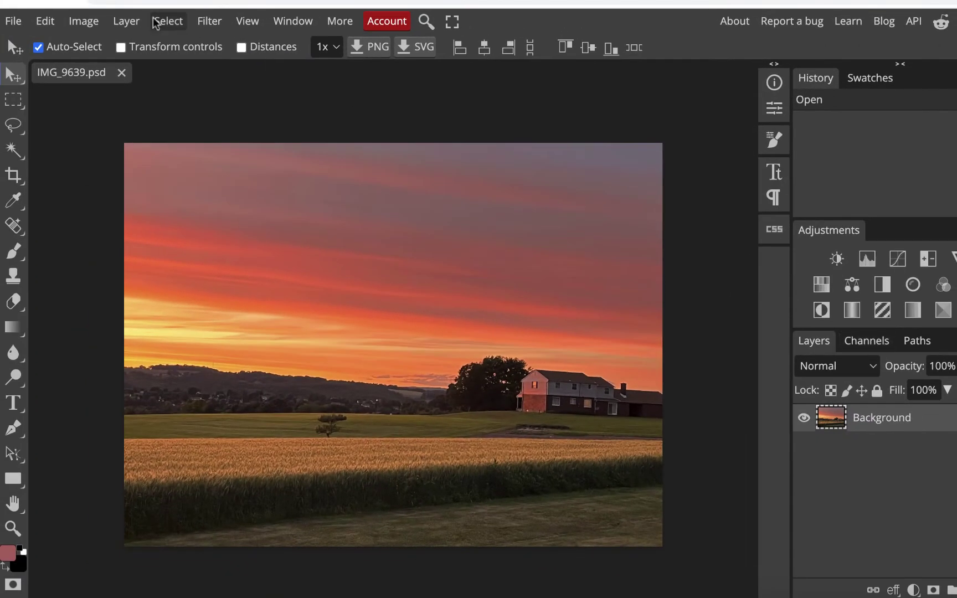
pyautogui.click(82, 22)
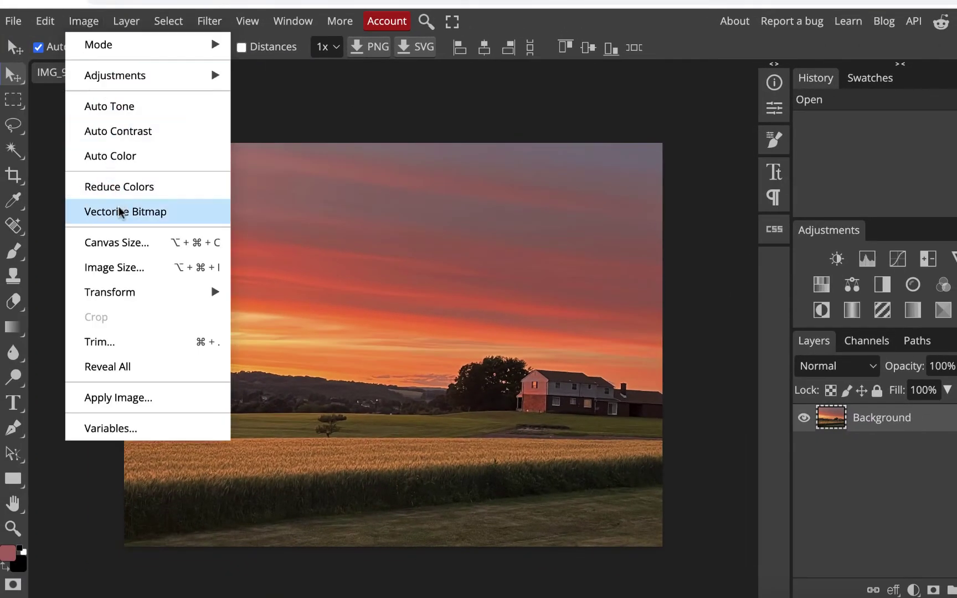
pyautogui.click(128, 267)
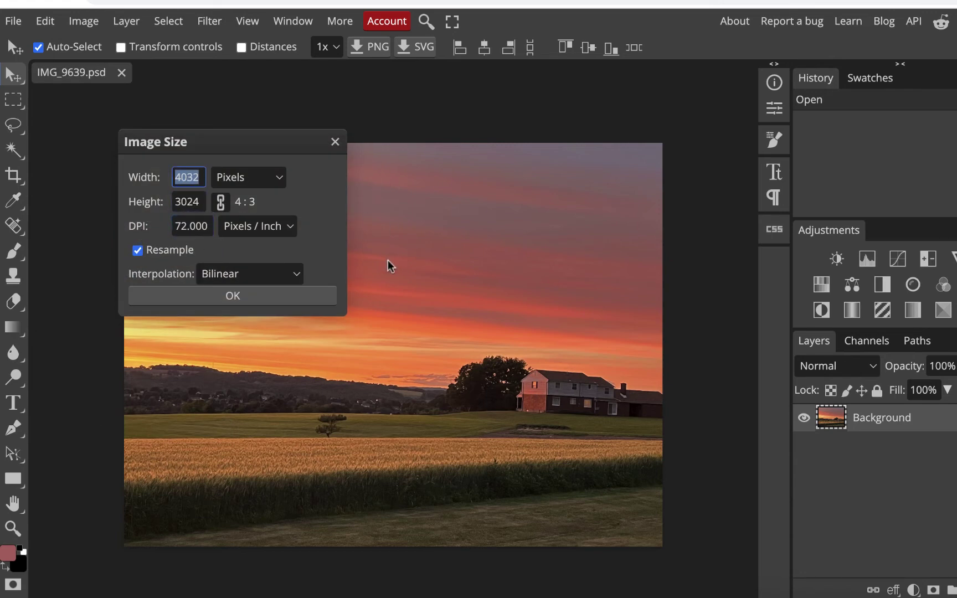
pyautogui.click(312, 299)
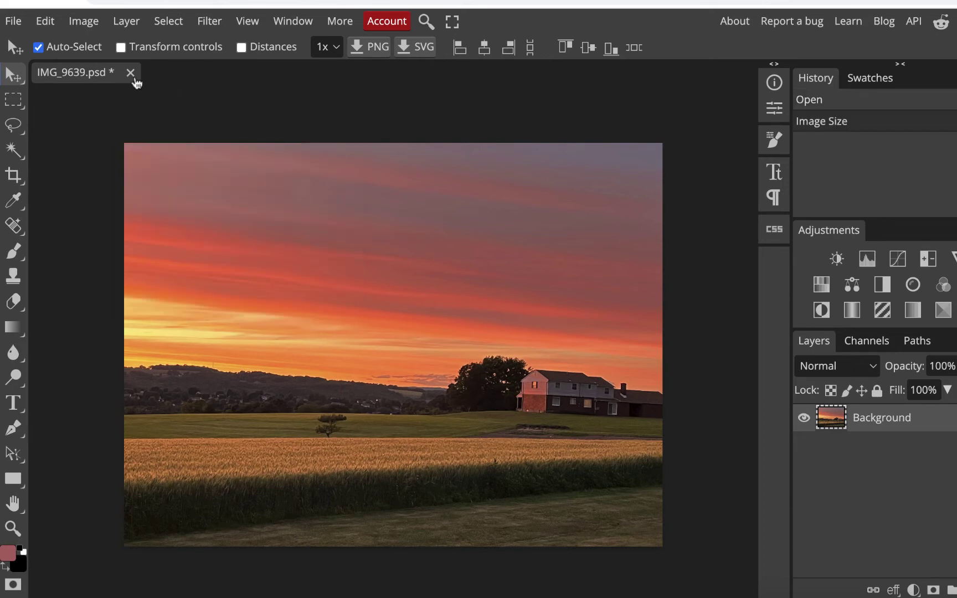
pyautogui.click(131, 73)
pyautogui.click(687, 93)
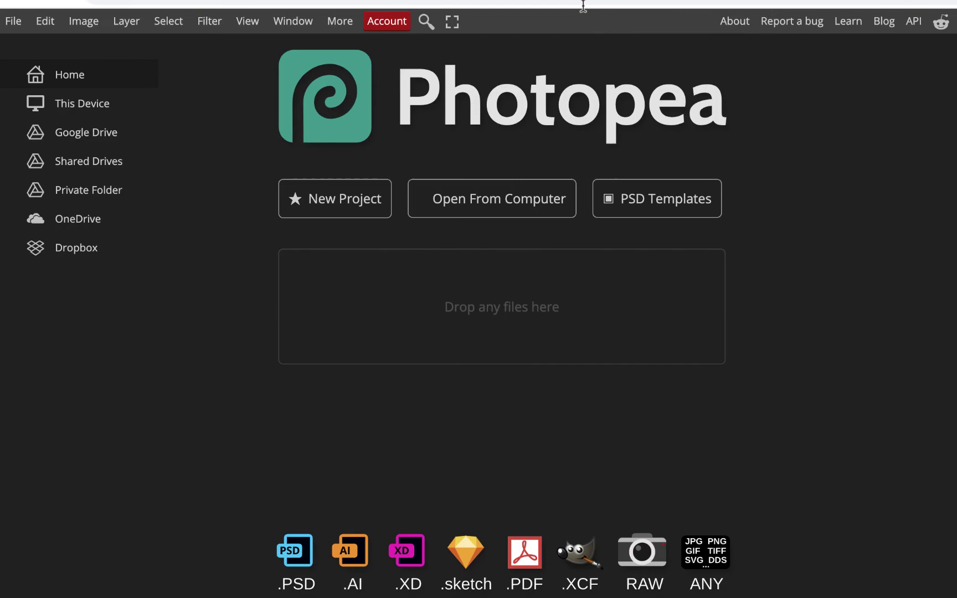
# Bring IMG_9639.HEIC forward in Preview and copy the entire image to the clipboard
pyautogui.click(844, 597)
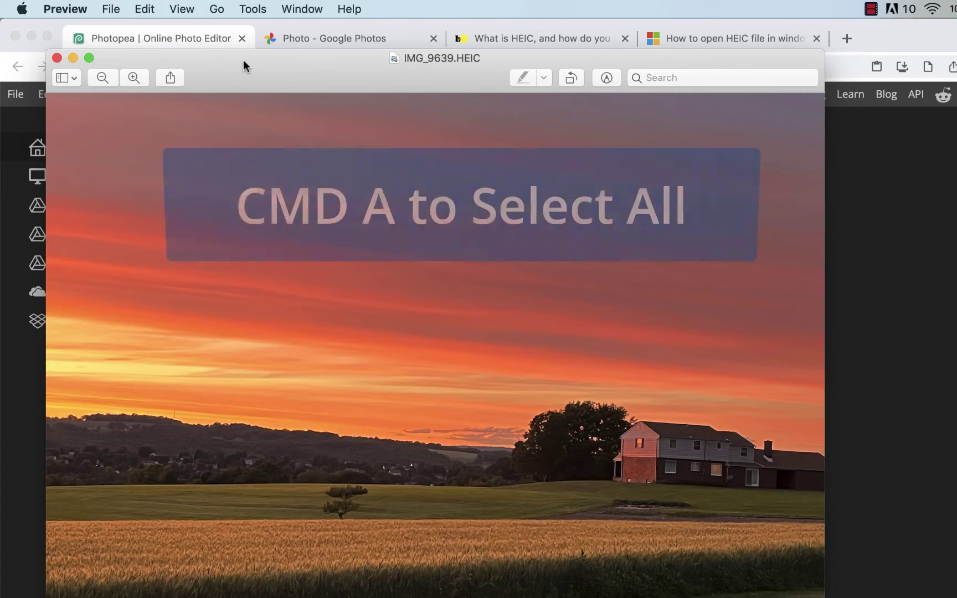
pyautogui.press('super+a')
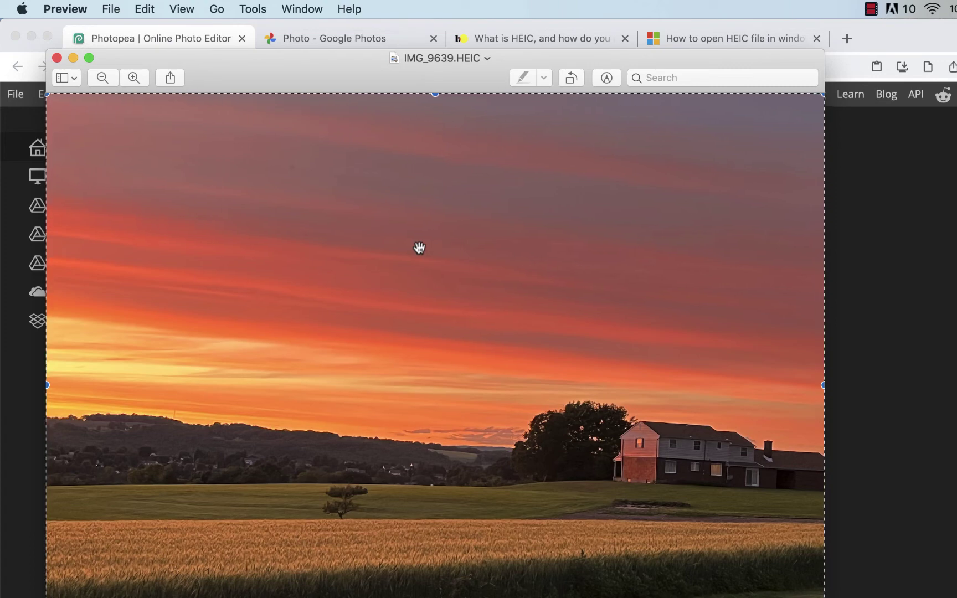
pyautogui.press('super+c')
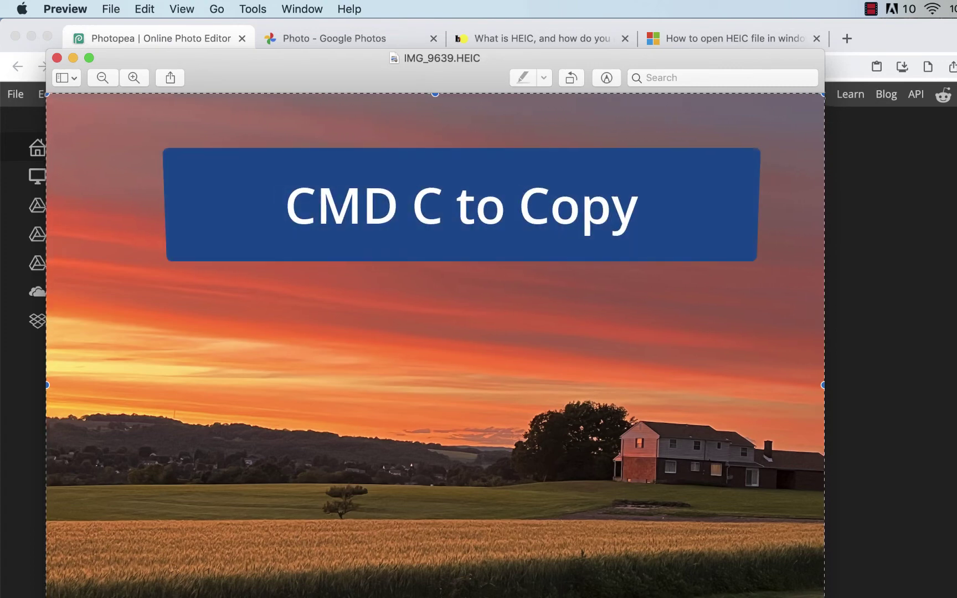
# Create a new 4032×3024 blank project in Photopea
pyautogui.click(199, 33)
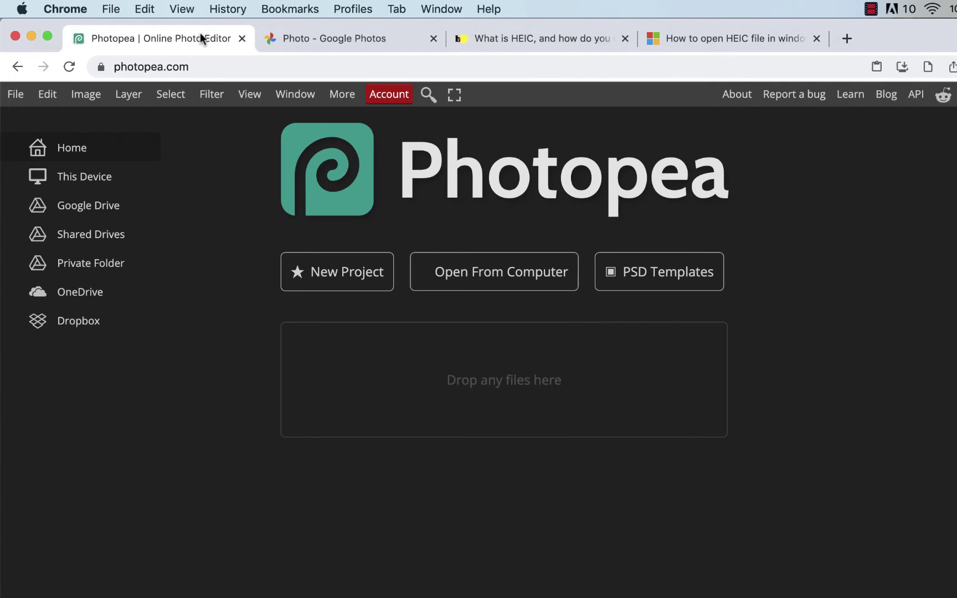
pyautogui.click(352, 272)
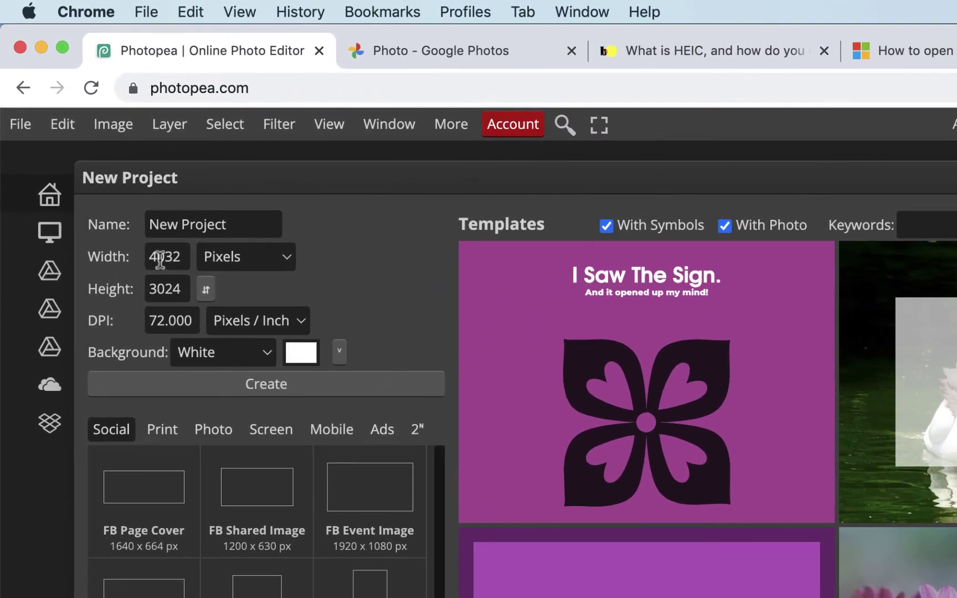
pyautogui.click(158, 254)
pyautogui.click(178, 316)
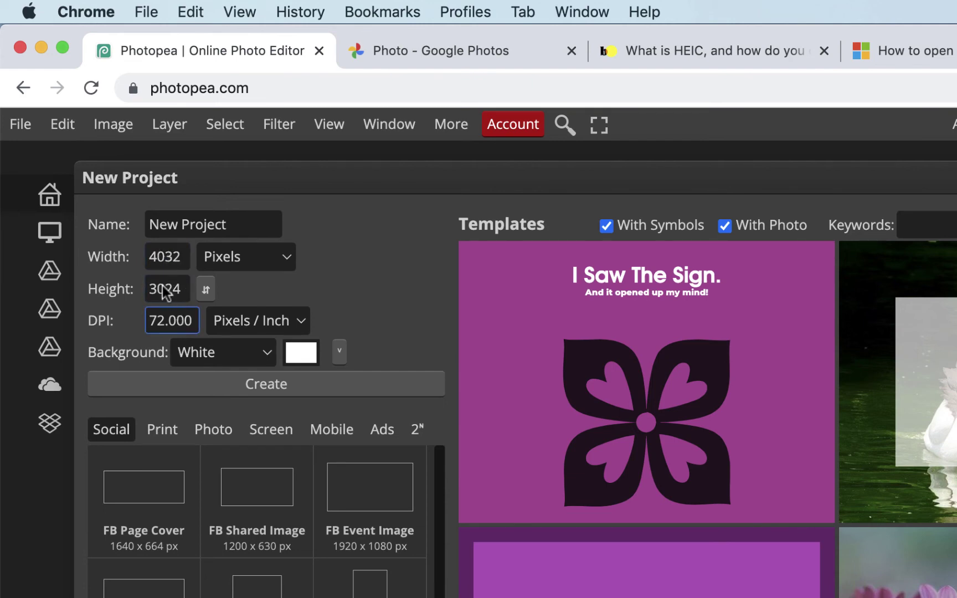
pyautogui.click(294, 387)
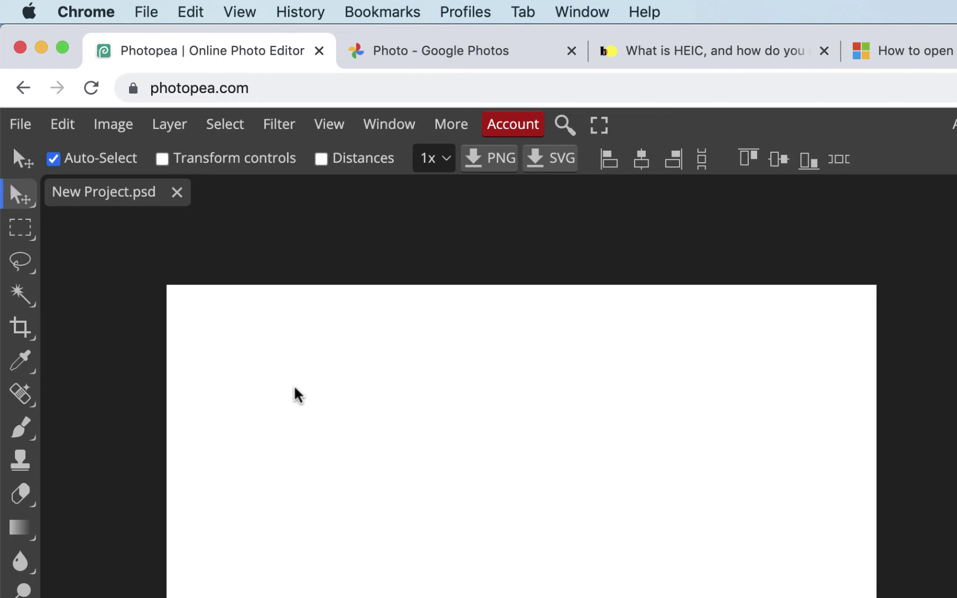
# Paste the copied HEIC sunset onto the canvas and confirm its dimensions in Image Size
pyautogui.press('super+v')
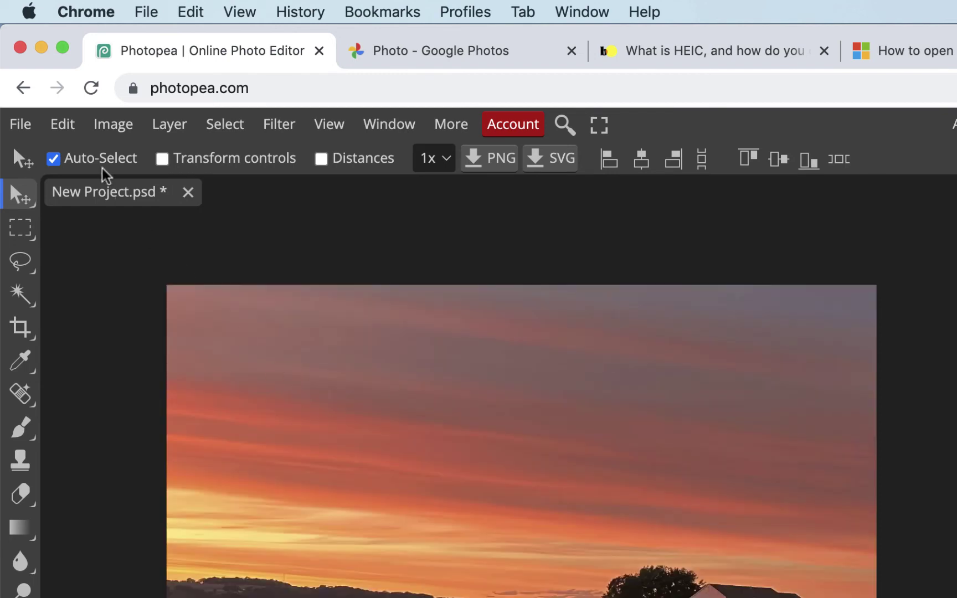
pyautogui.click(125, 126)
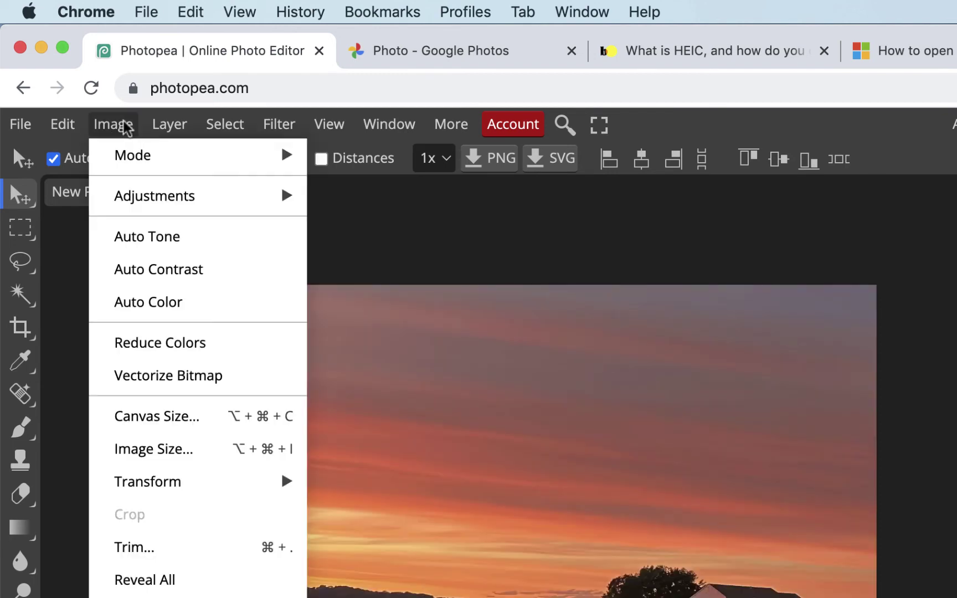
pyautogui.click(159, 457)
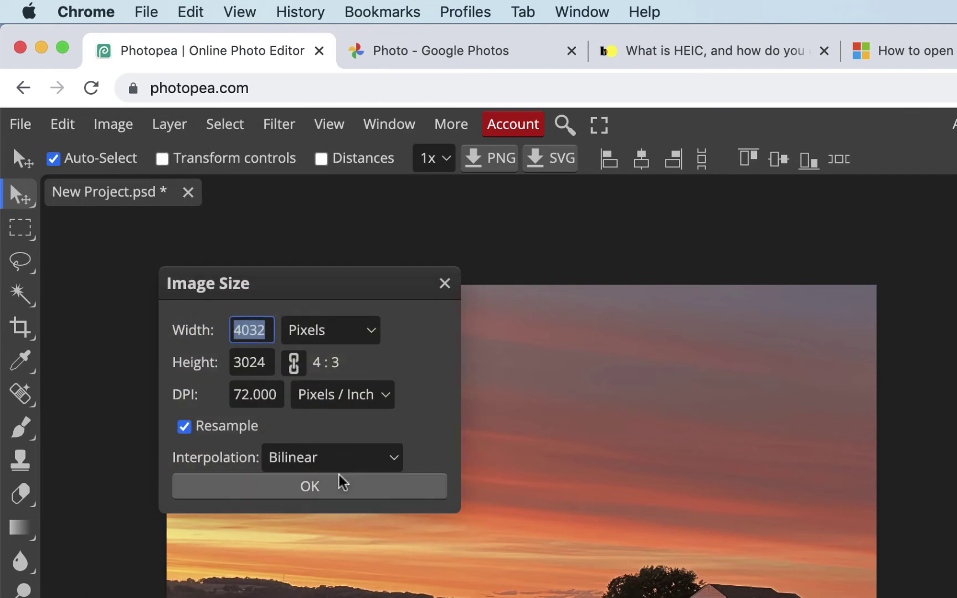
pyautogui.hotkey('ctrl', 'Tab')
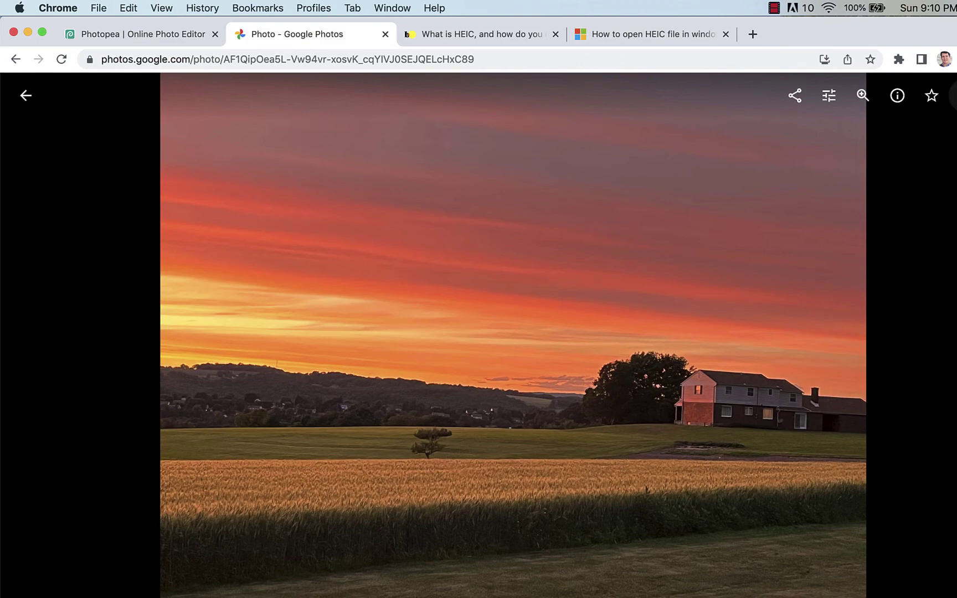
# Show the More options menu for the farmhouse sunset photo
pyautogui.click(954, 95)
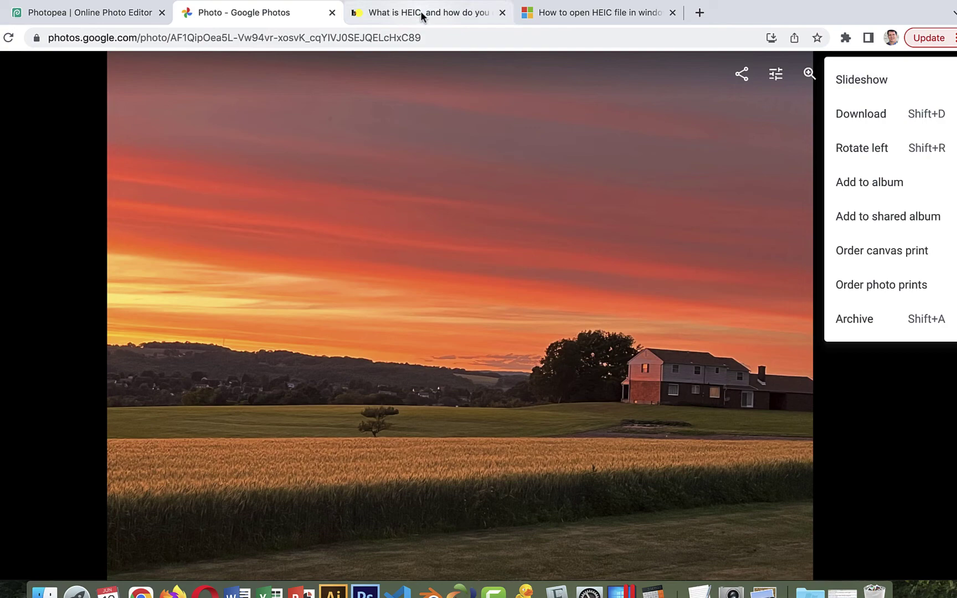
# Skim the Microsoft HEIC answer, then go back to Google Photos and advance to the next photo
pyautogui.click(612, 16)
pyautogui.scroll(-10, 374, 239)
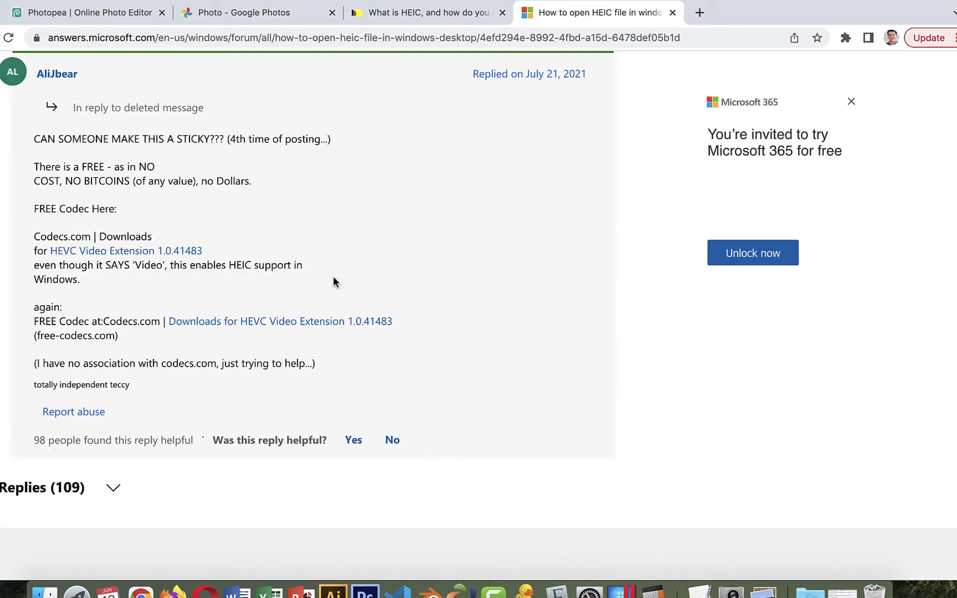
pyautogui.scroll(3, 359, 283)
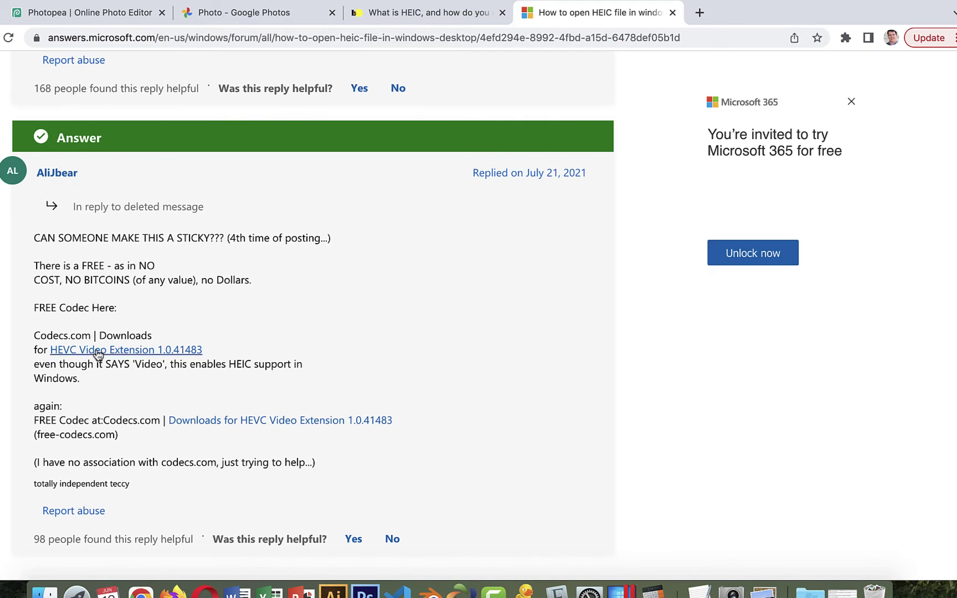
pyautogui.scroll(-3, 321, 268)
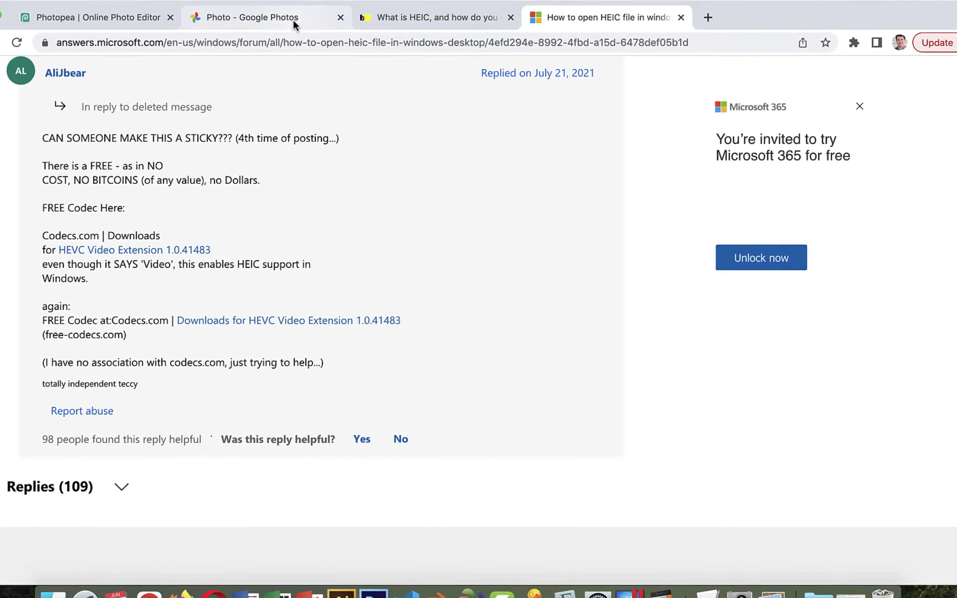
pyautogui.click(294, 19)
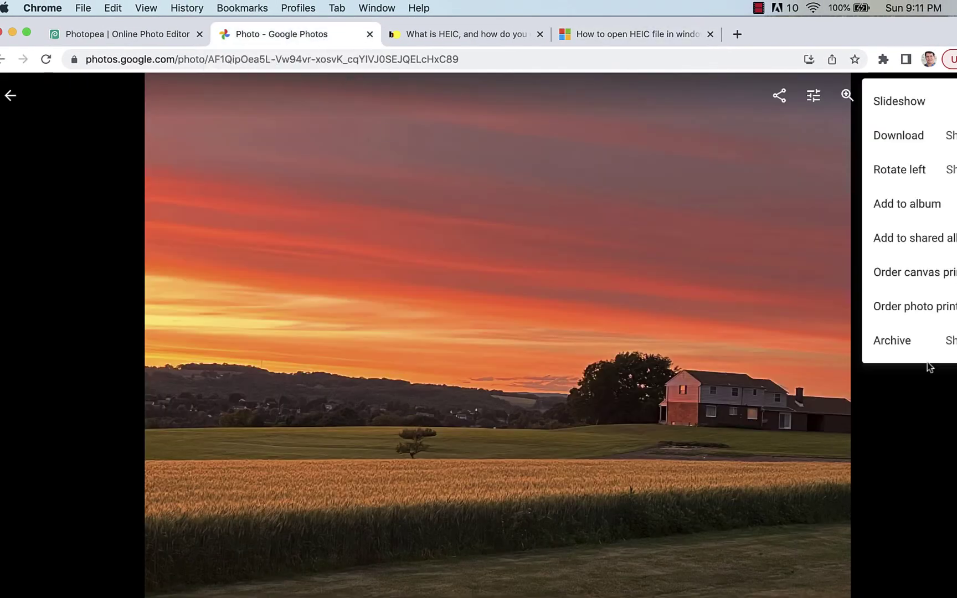
pyautogui.press('Right')
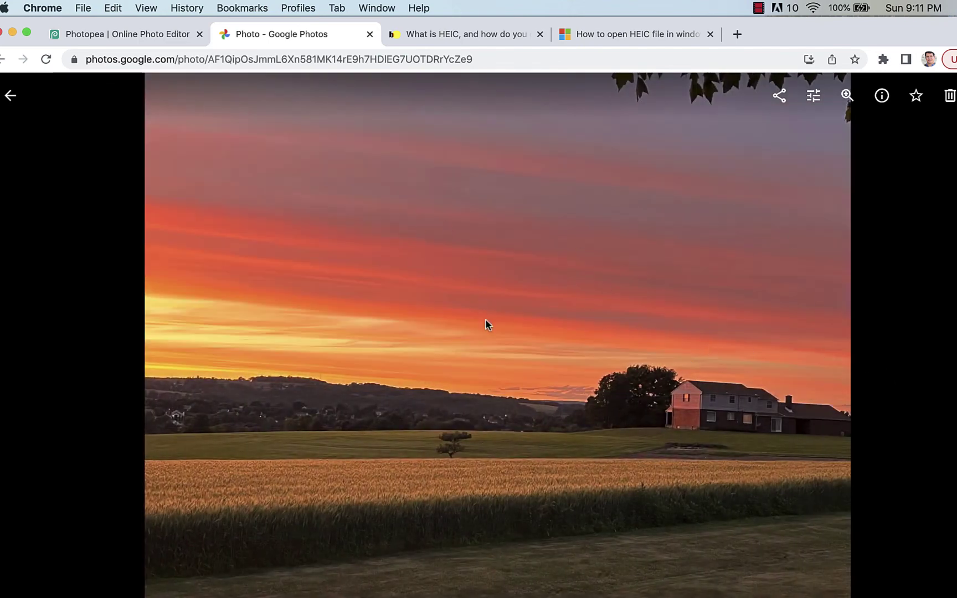
# Return to the library grid, glance at the pasted layer in Photopea, then open the second sunset photo
pyautogui.click(10, 95)
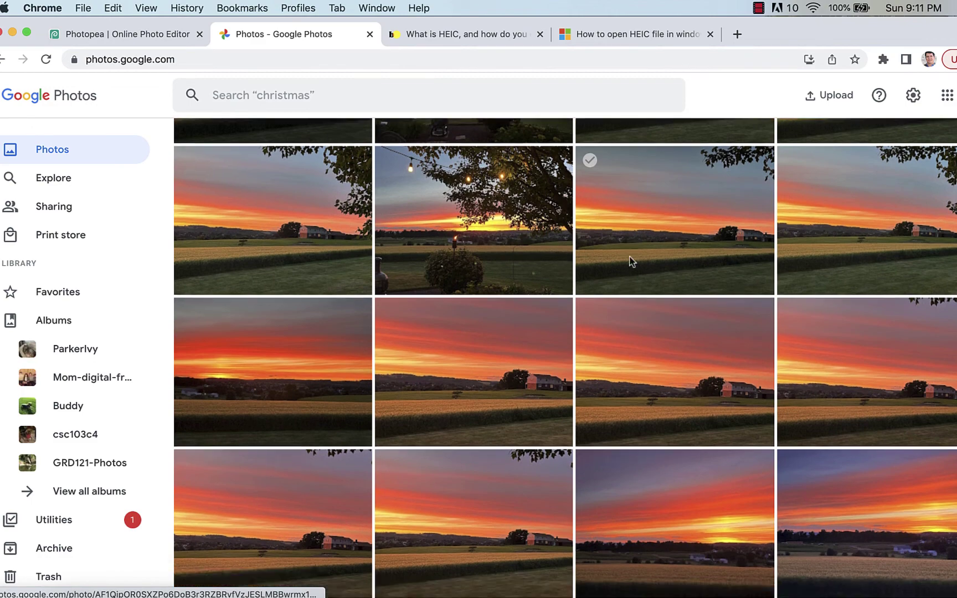
pyautogui.scroll(-2, 631, 261)
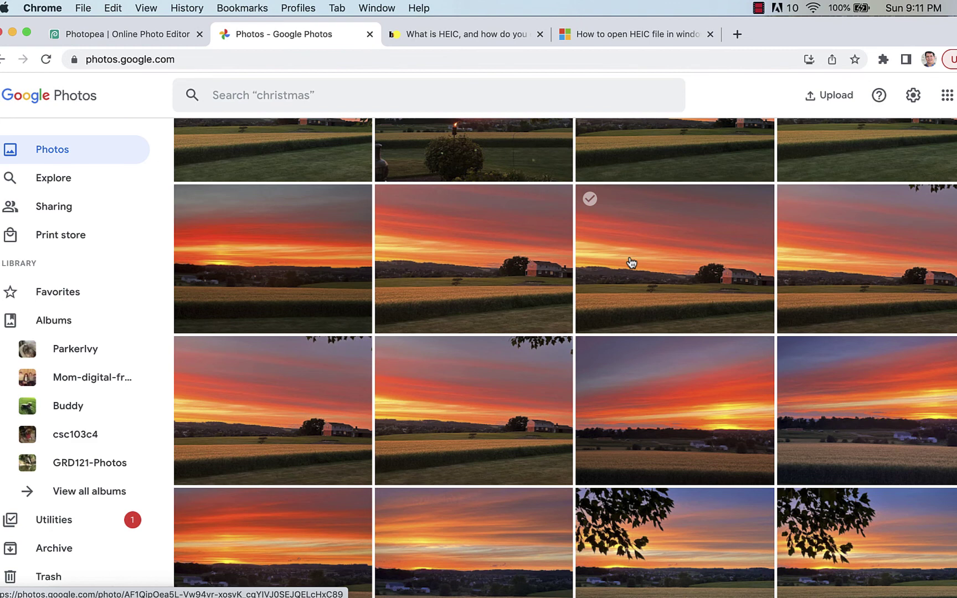
pyautogui.click(161, 33)
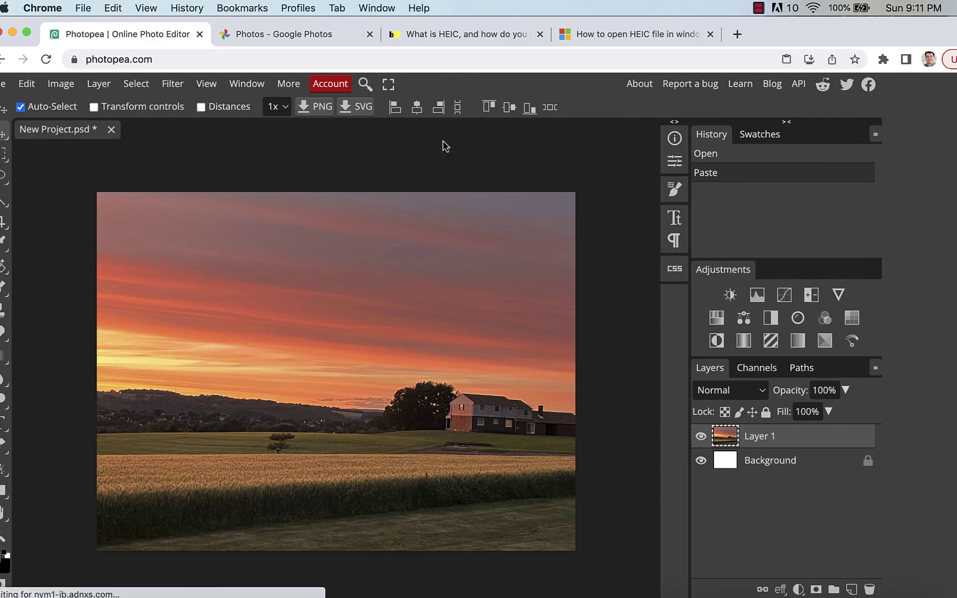
pyautogui.click(332, 34)
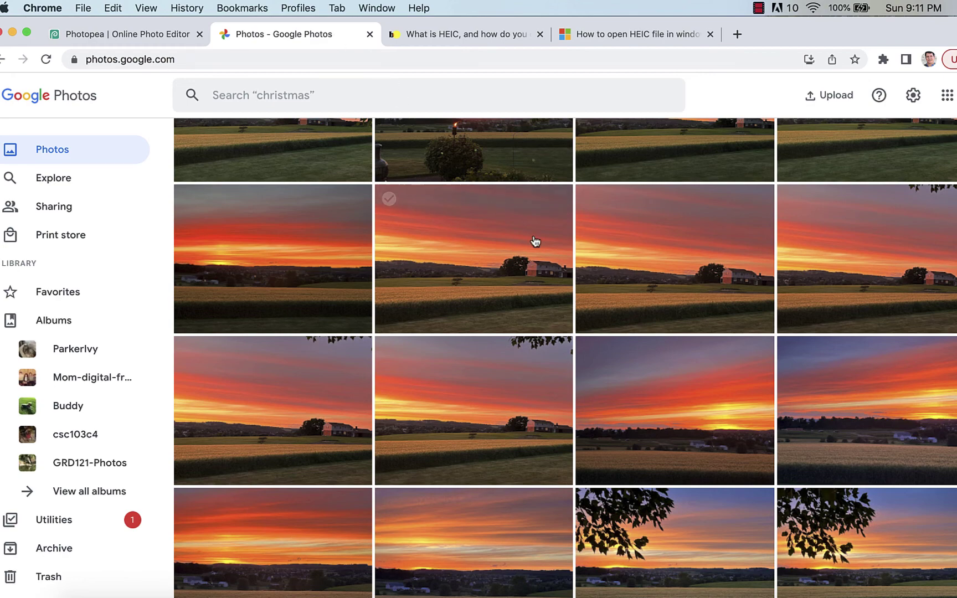
pyautogui.click(526, 266)
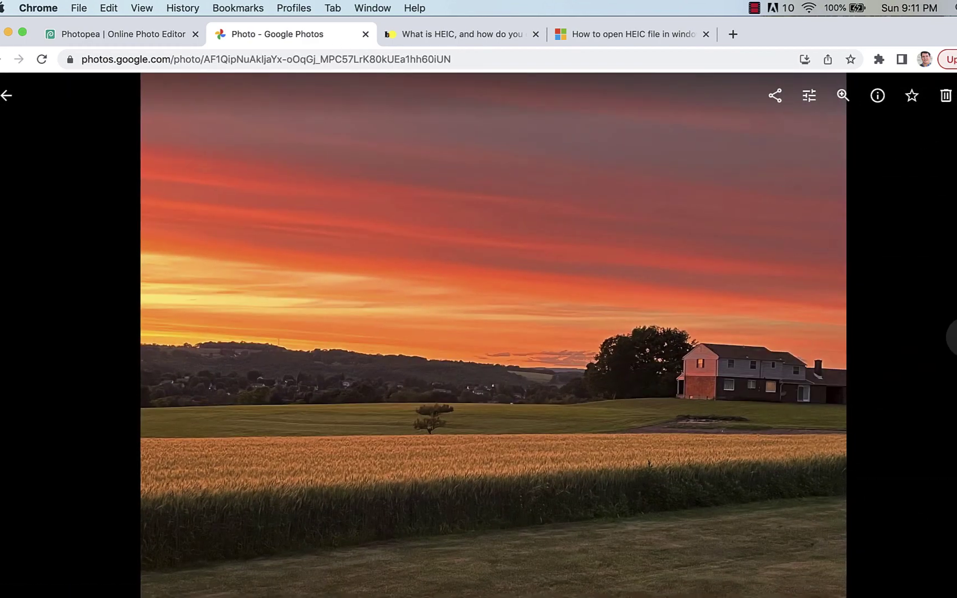